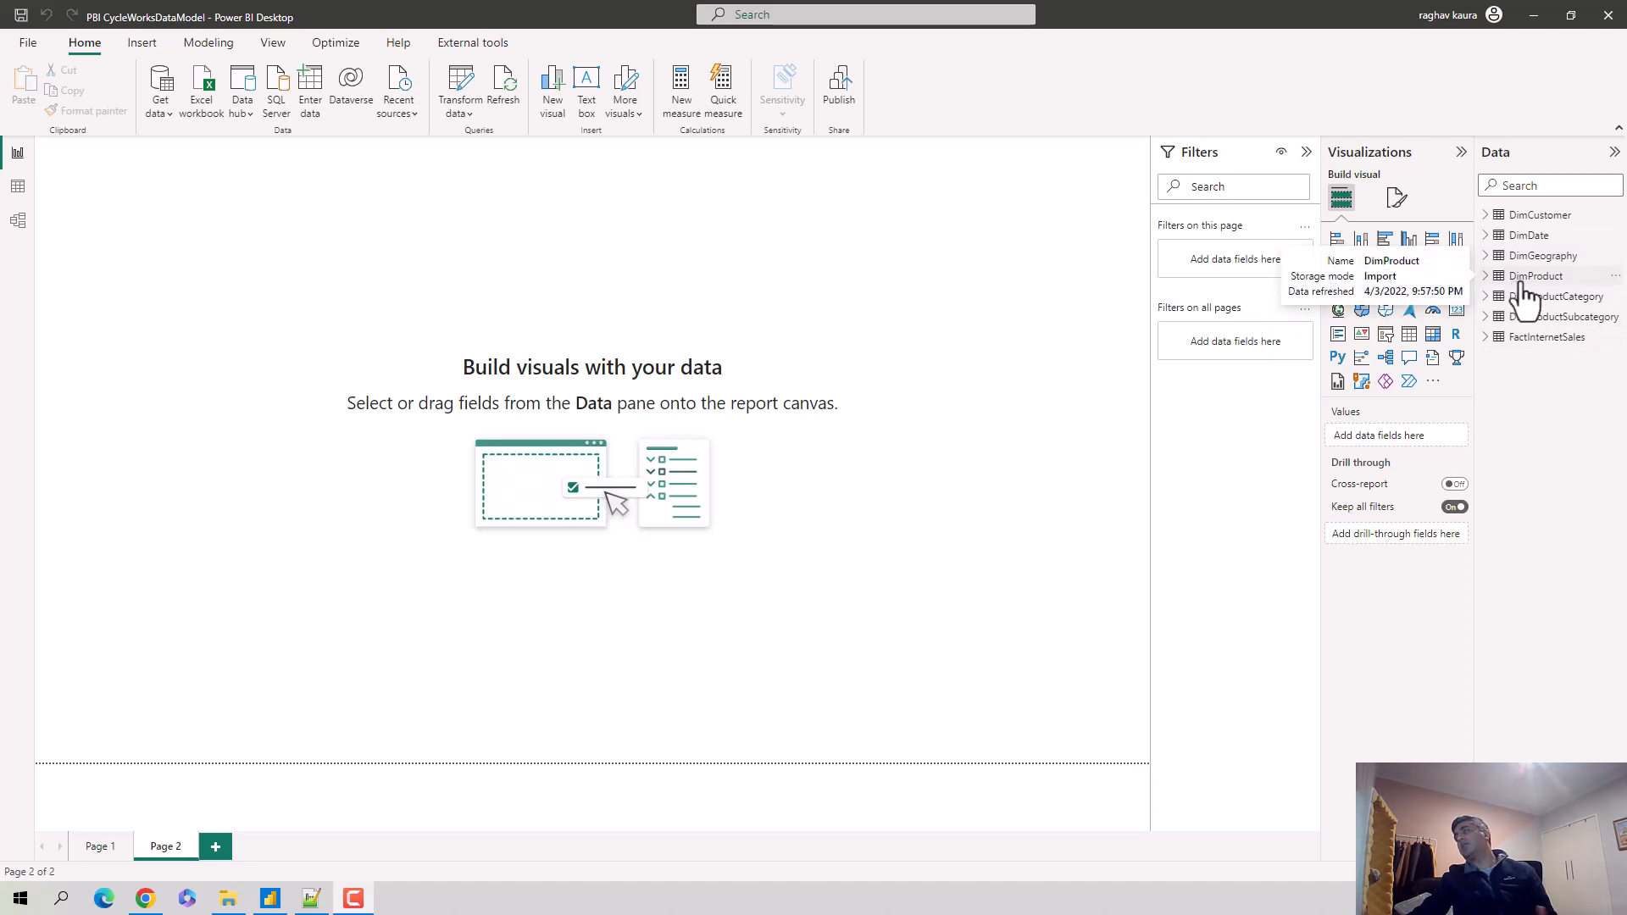
Step: Create a measure in FactInternetSales named Sum Of Sales Amount that sums FactInternetSales[SalesAmount]
{"action": "left_click", "coordinate": [1613, 338]}
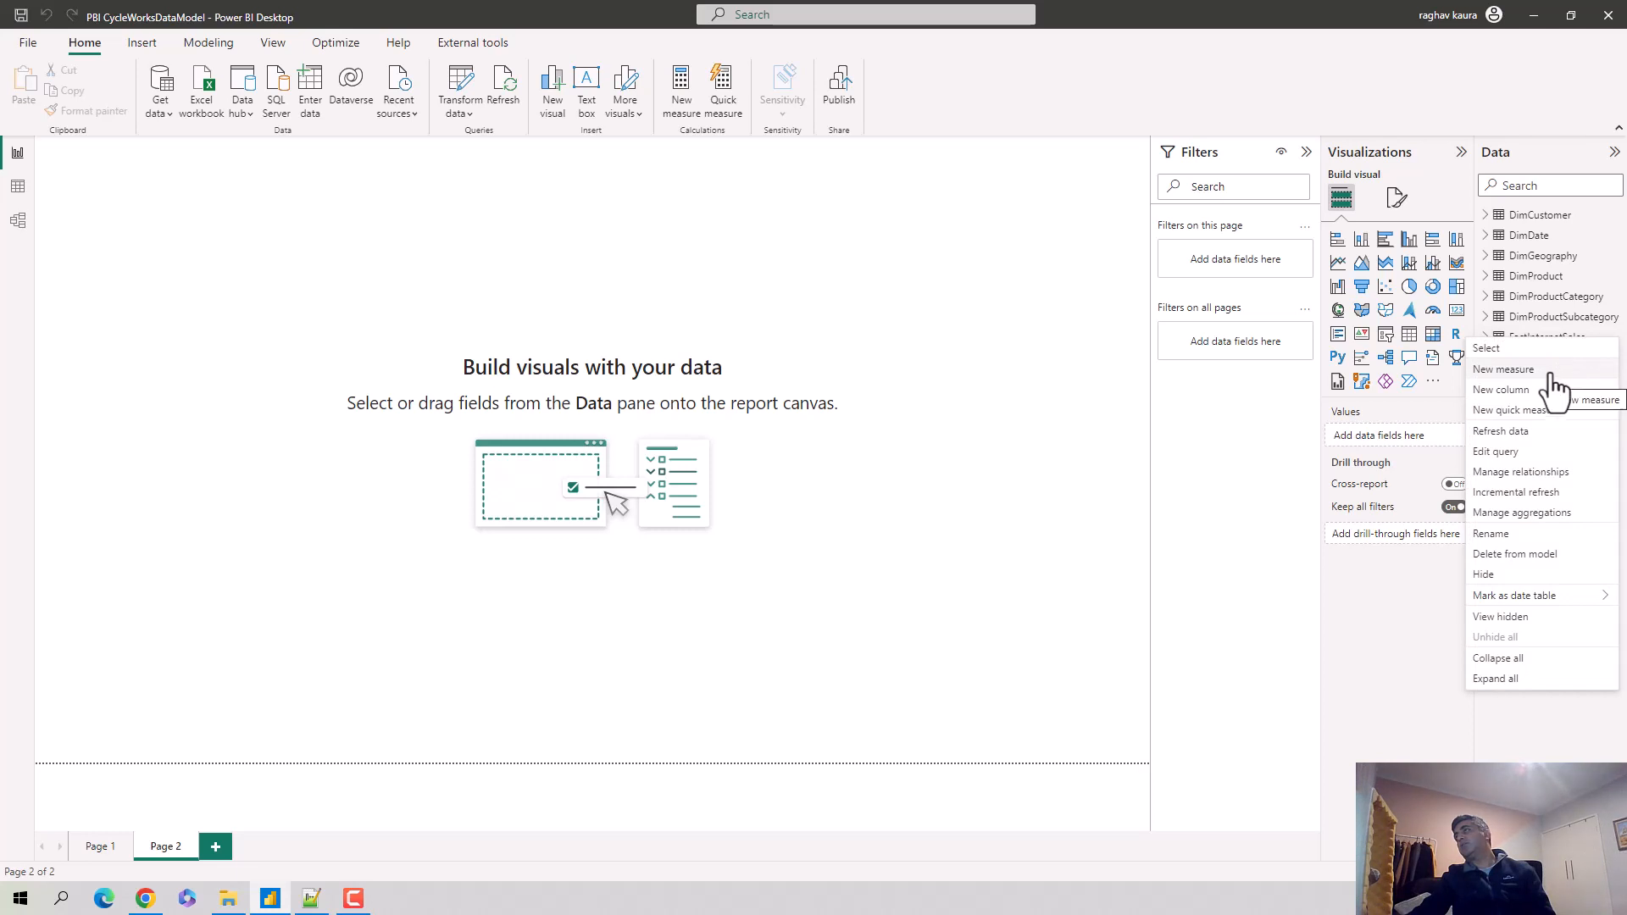
{"action": "left_click", "coordinate": [1556, 371]}
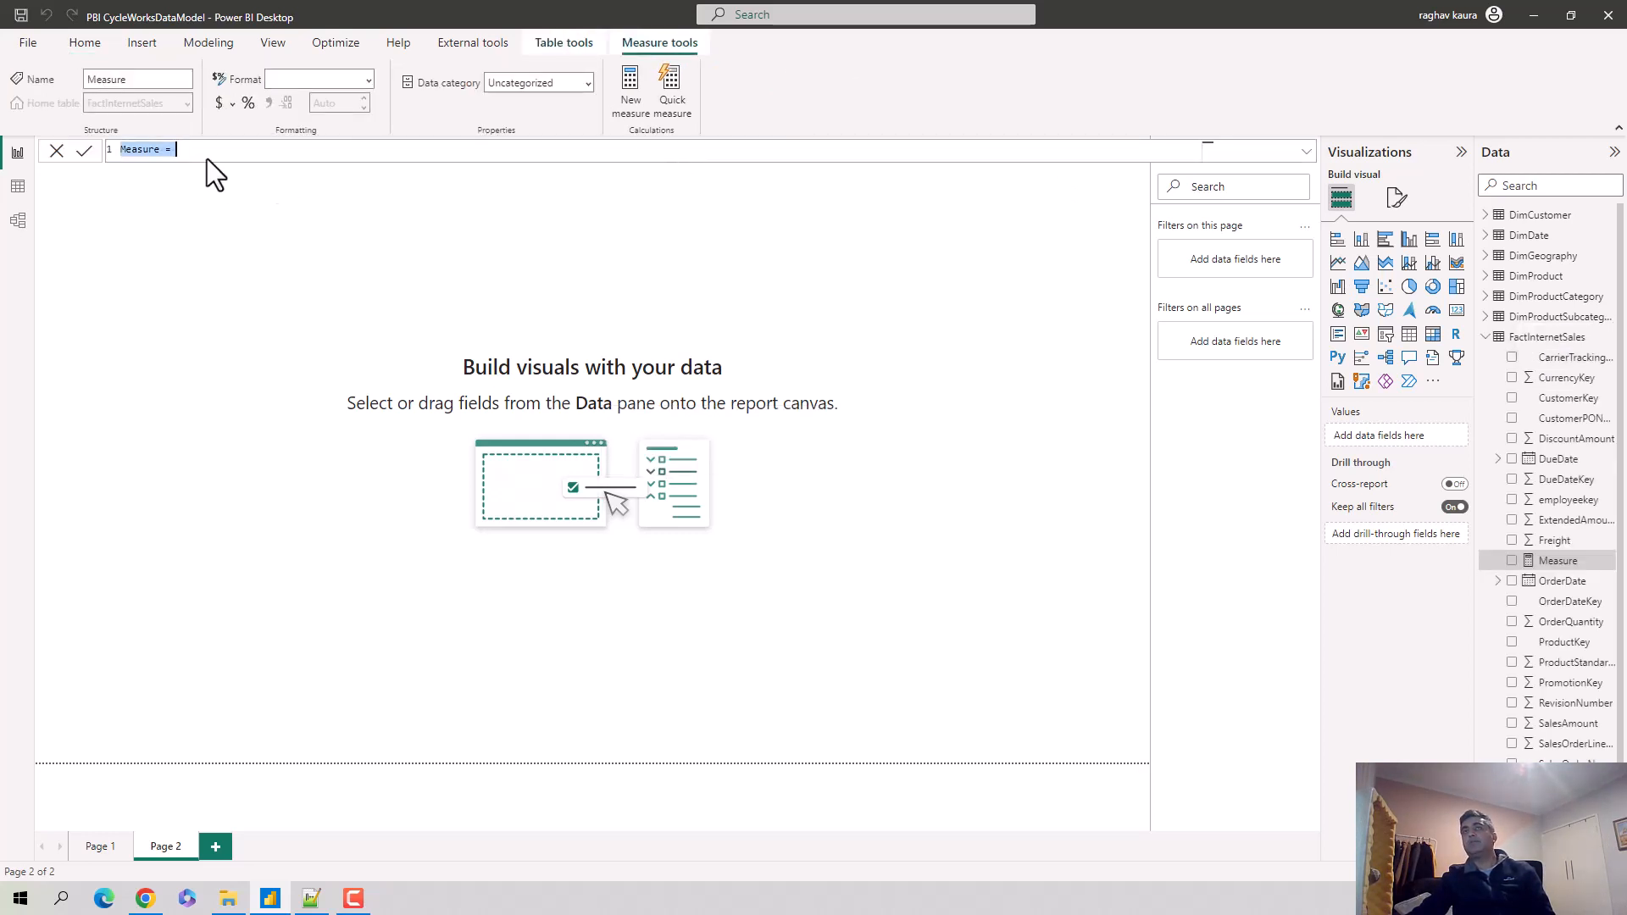
{"action": "type", "text": "Sum "}
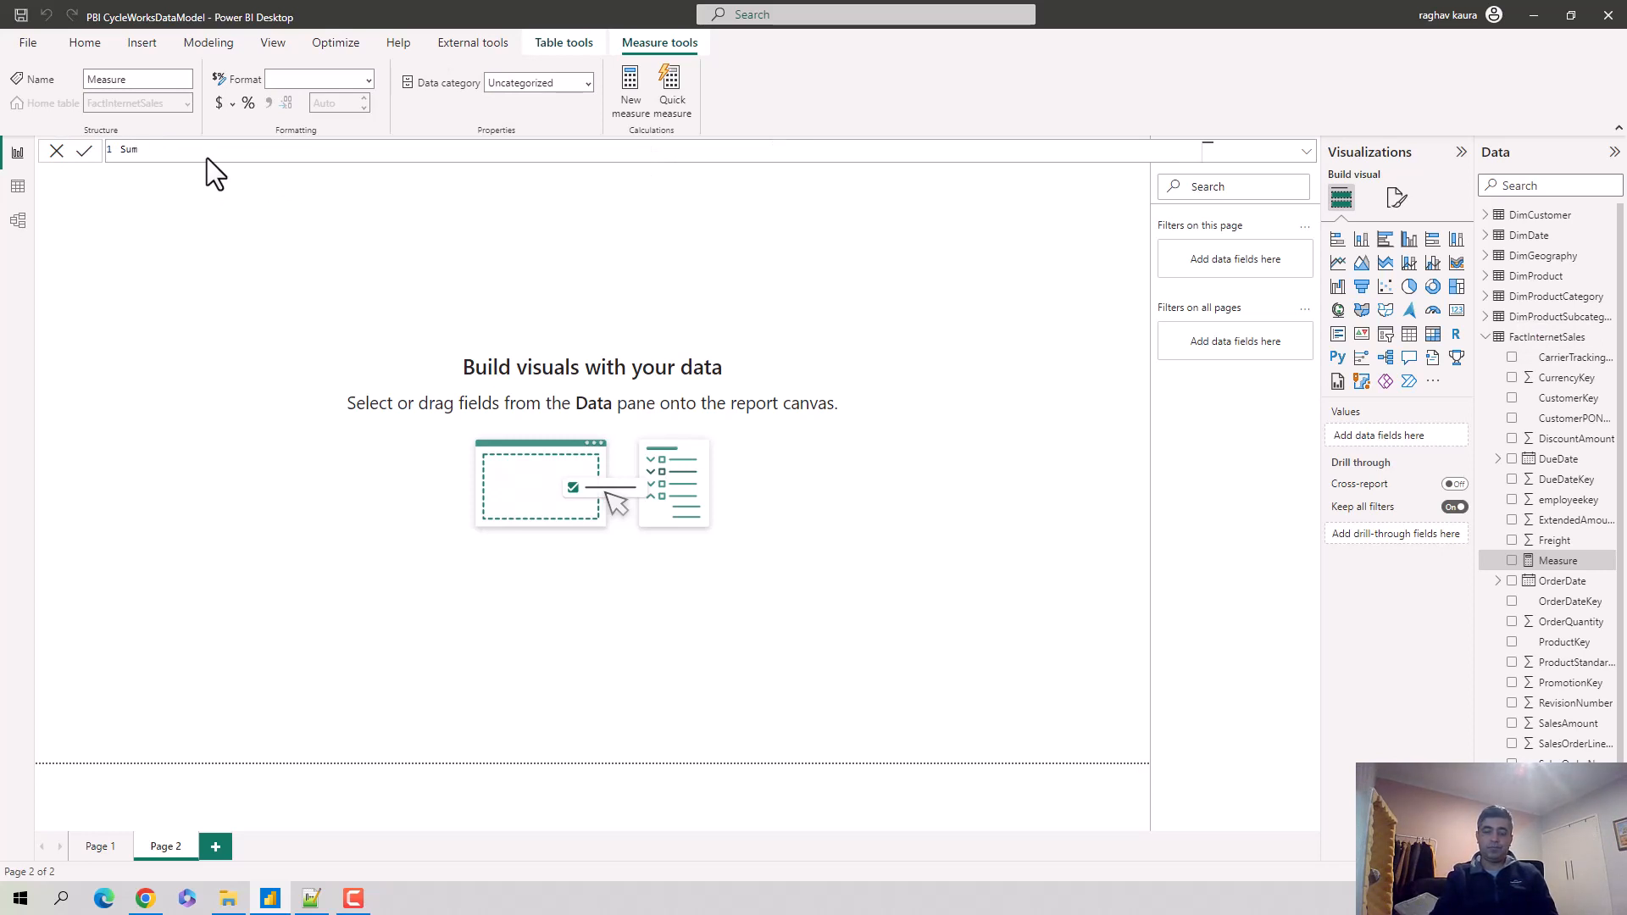
{"action": "type", "text": "Of Sales Amount="}
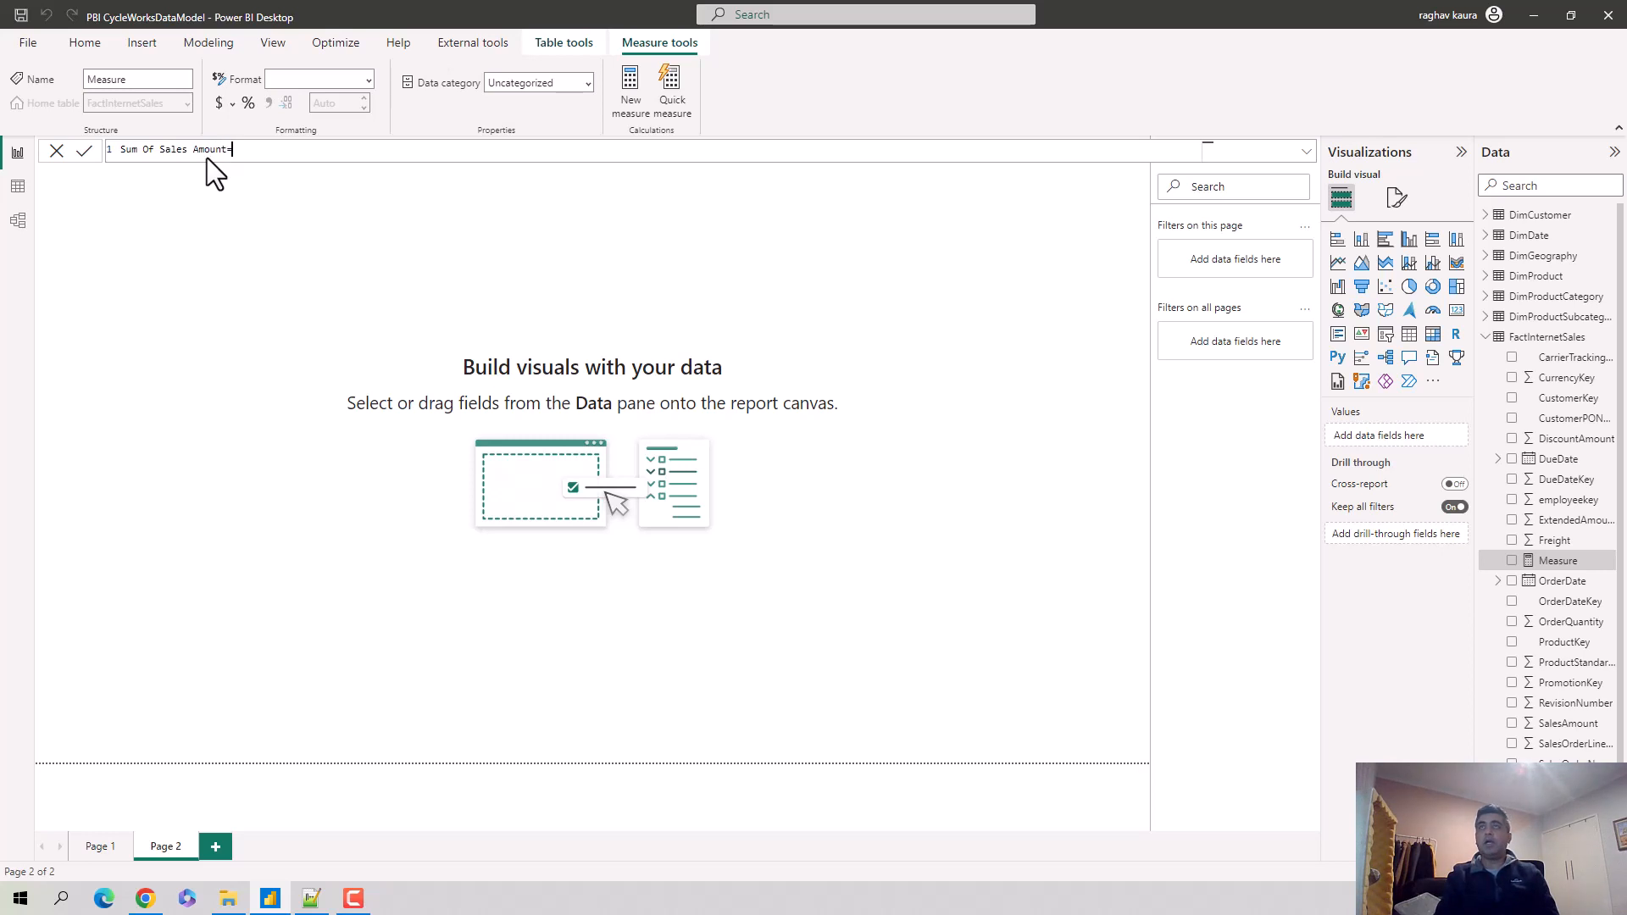
{"action": "type", "text": "sum"}
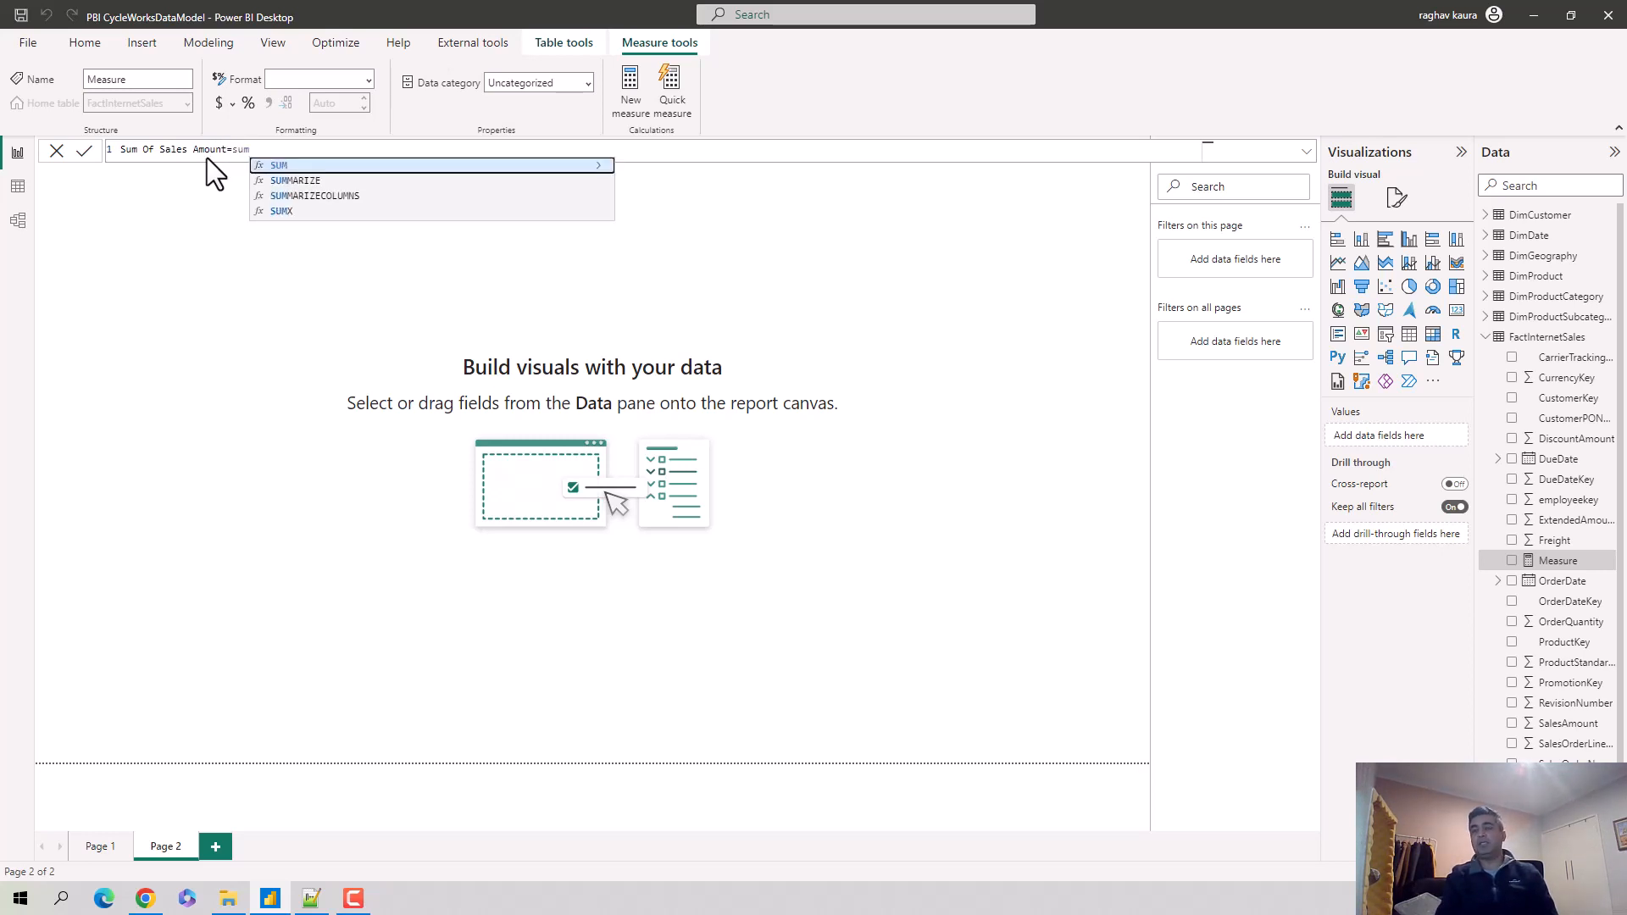
{"action": "type", "text": "(sa"}
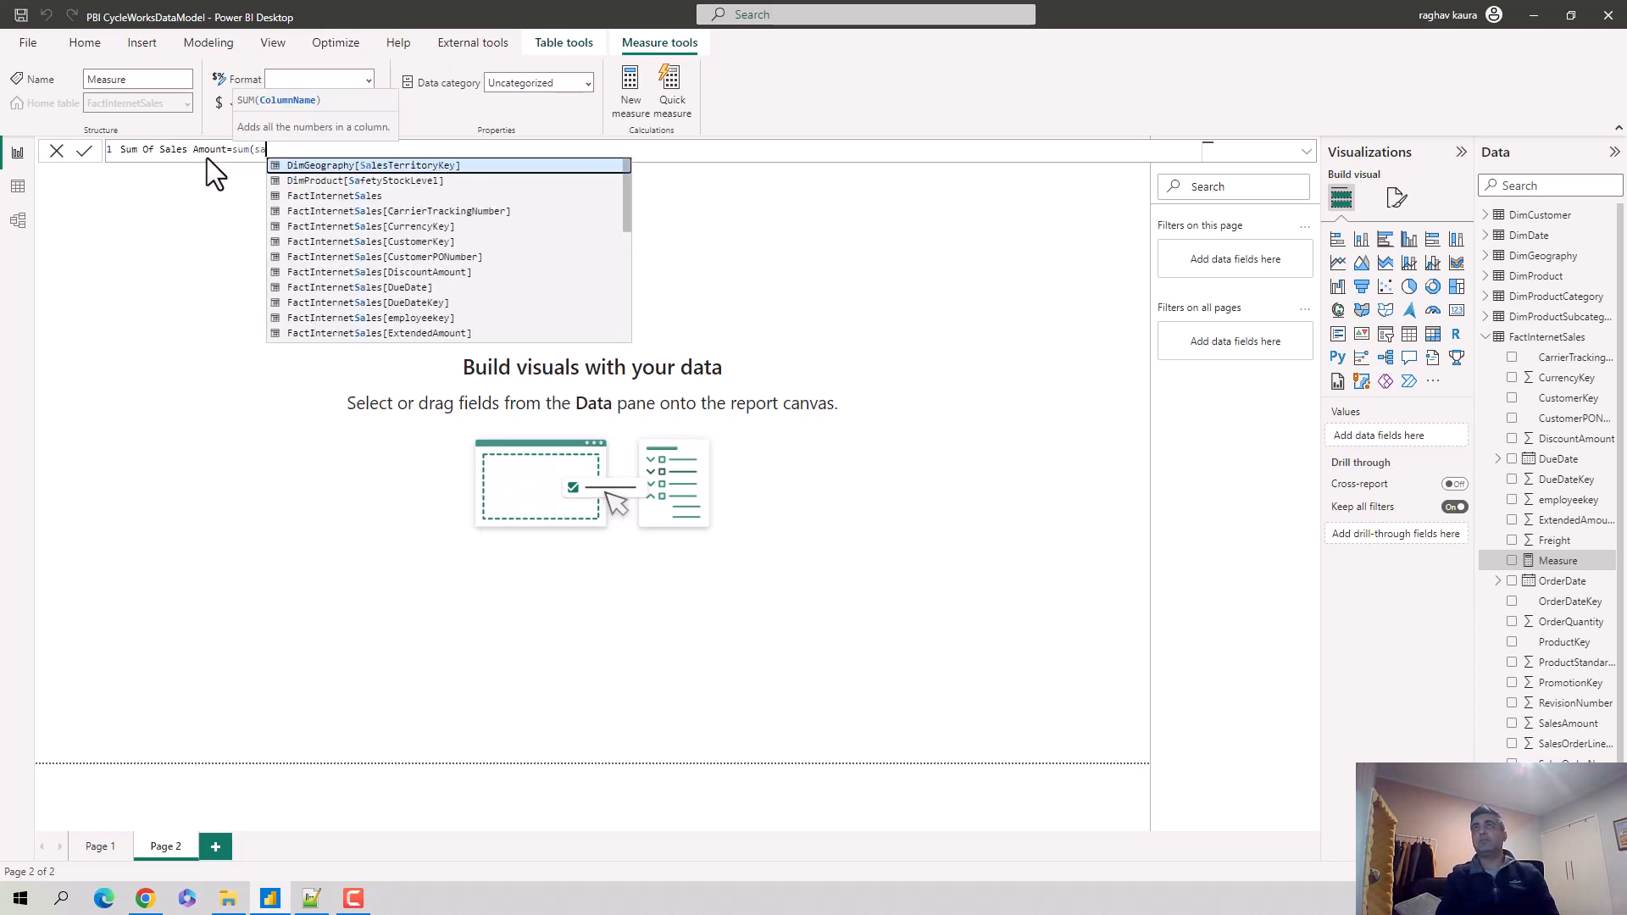
{"action": "type", "text": "lesam"}
{"action": "key", "text": "Tab"}
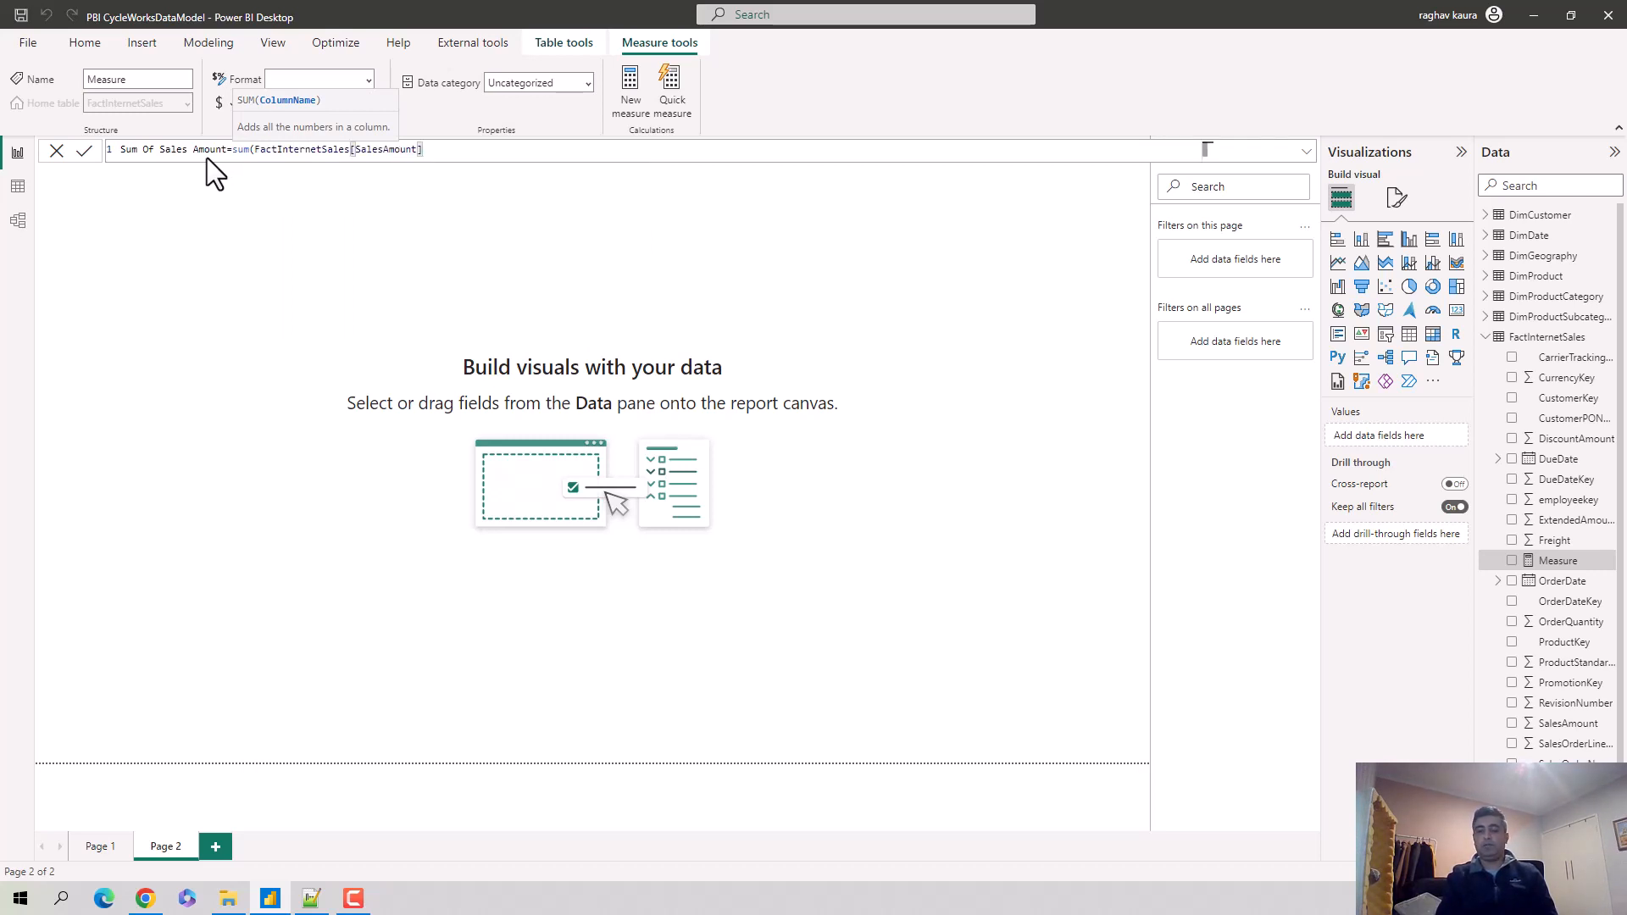
{"action": "type", "text": ")"}
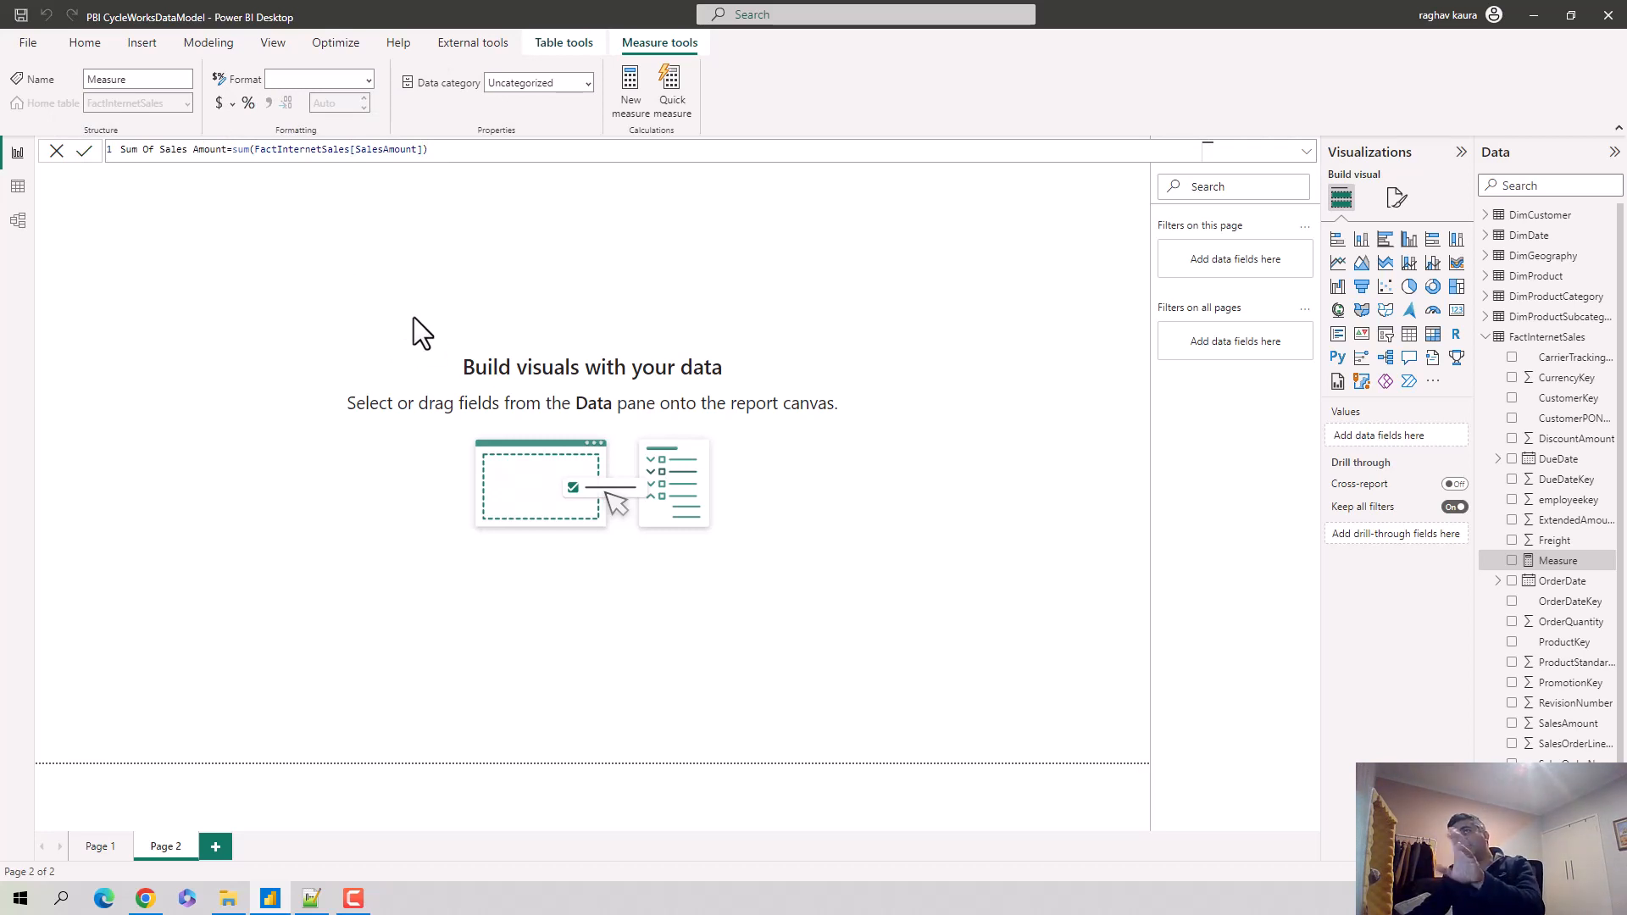
{"action": "key", "text": "Return"}
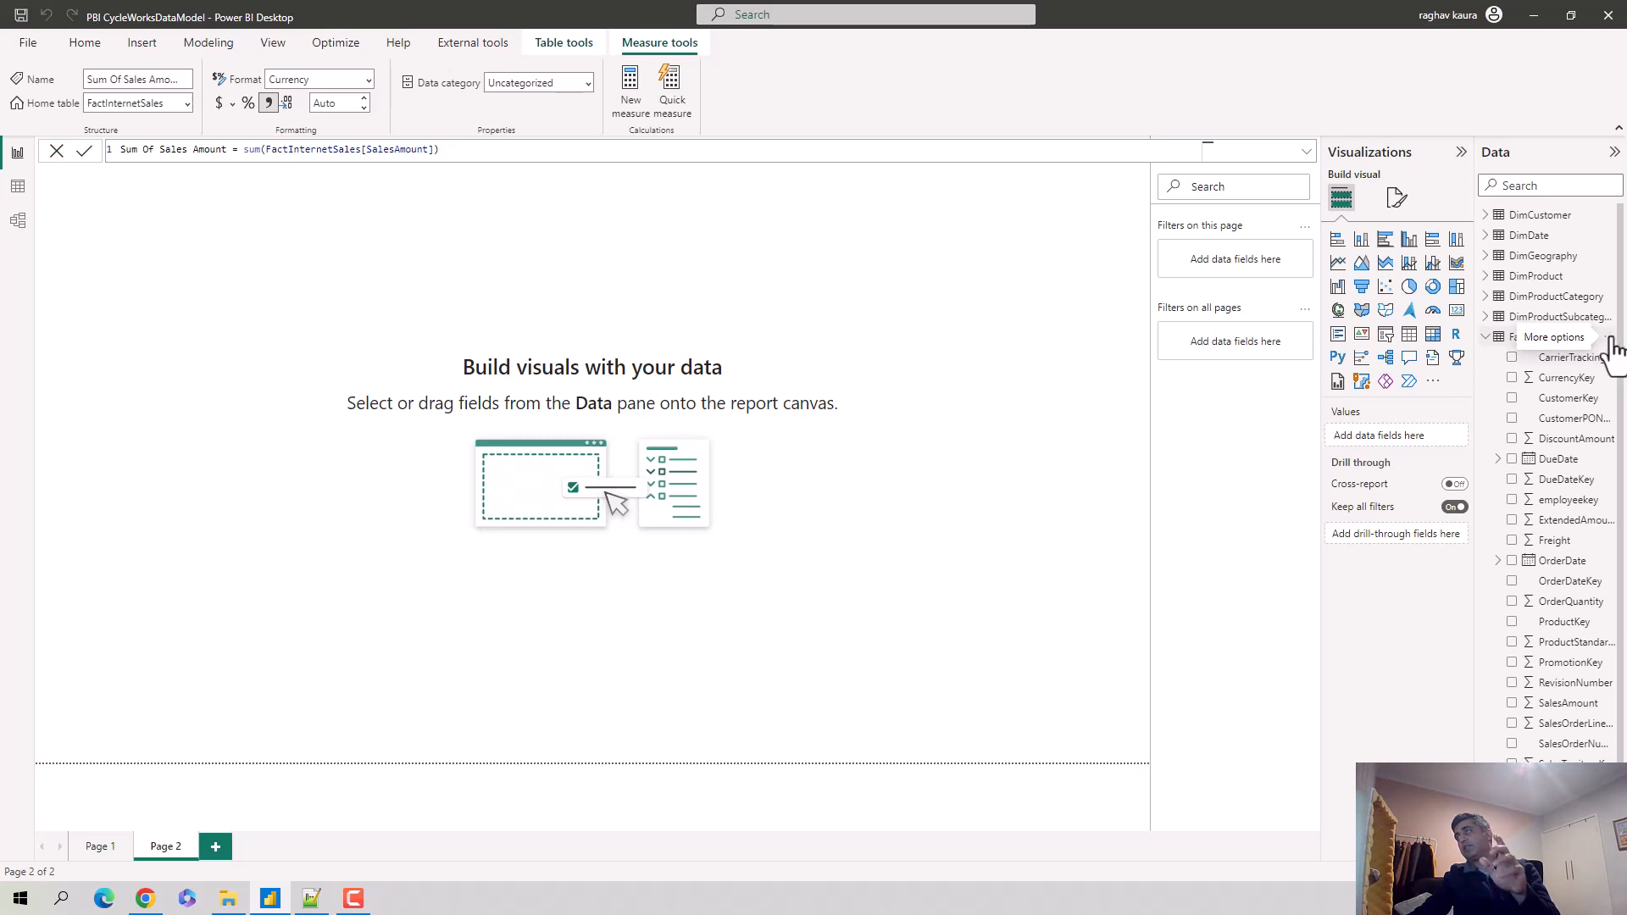
Step: Add a second measure to FactInternetSales named TopRankings and begin its formula with the RANKX function
{"action": "left_click", "coordinate": [1609, 338]}
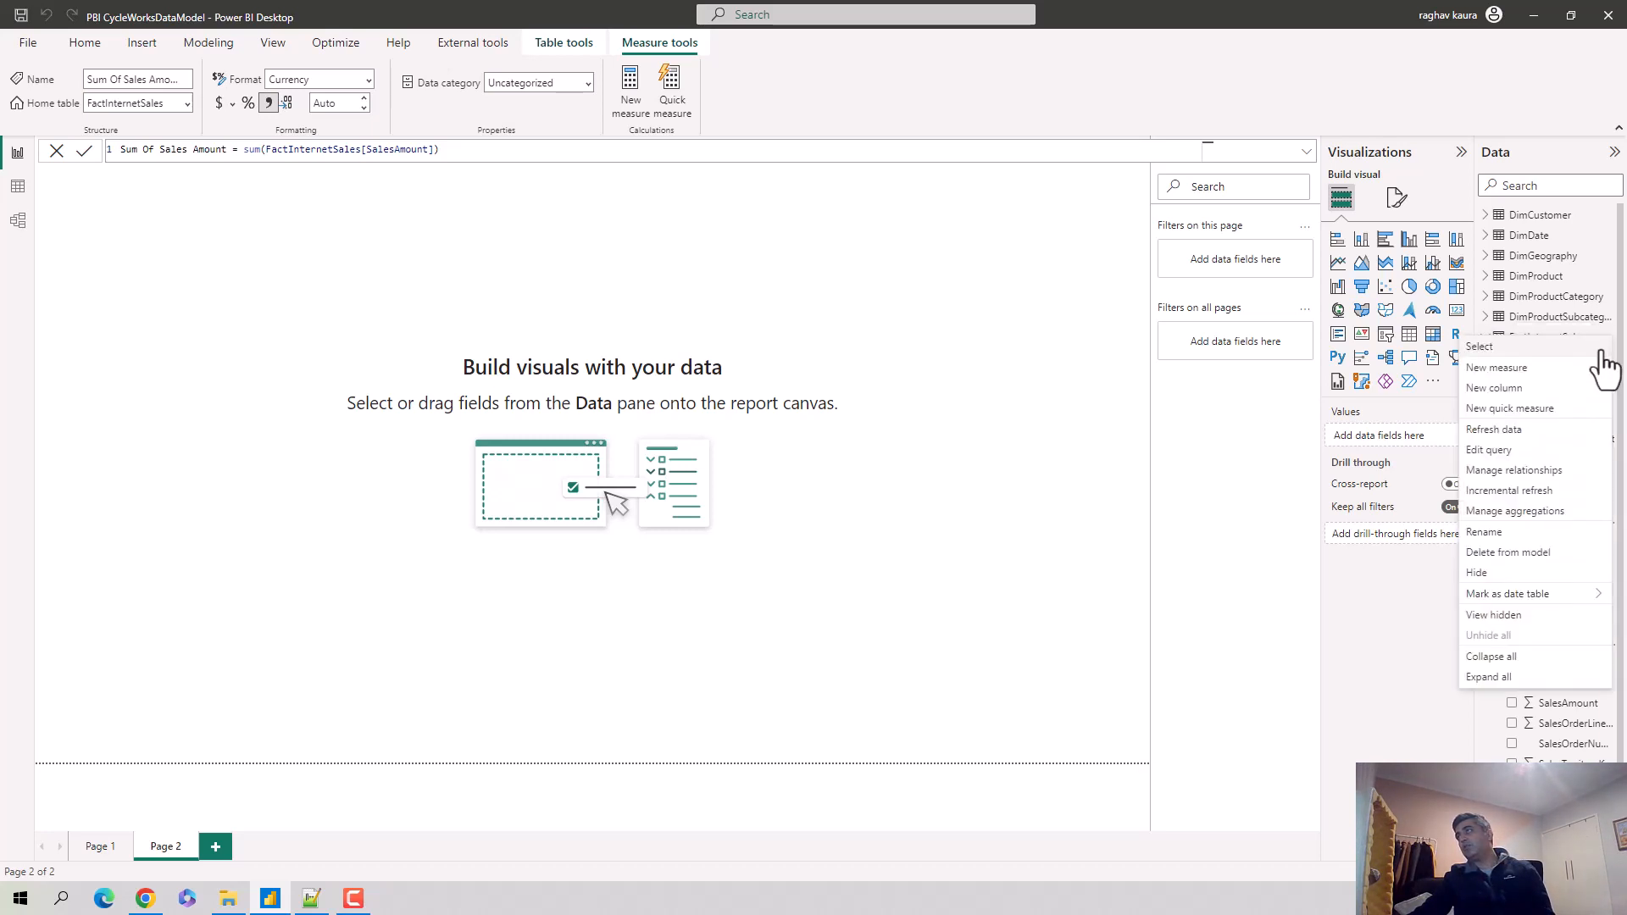
{"action": "left_click", "coordinate": [1520, 374]}
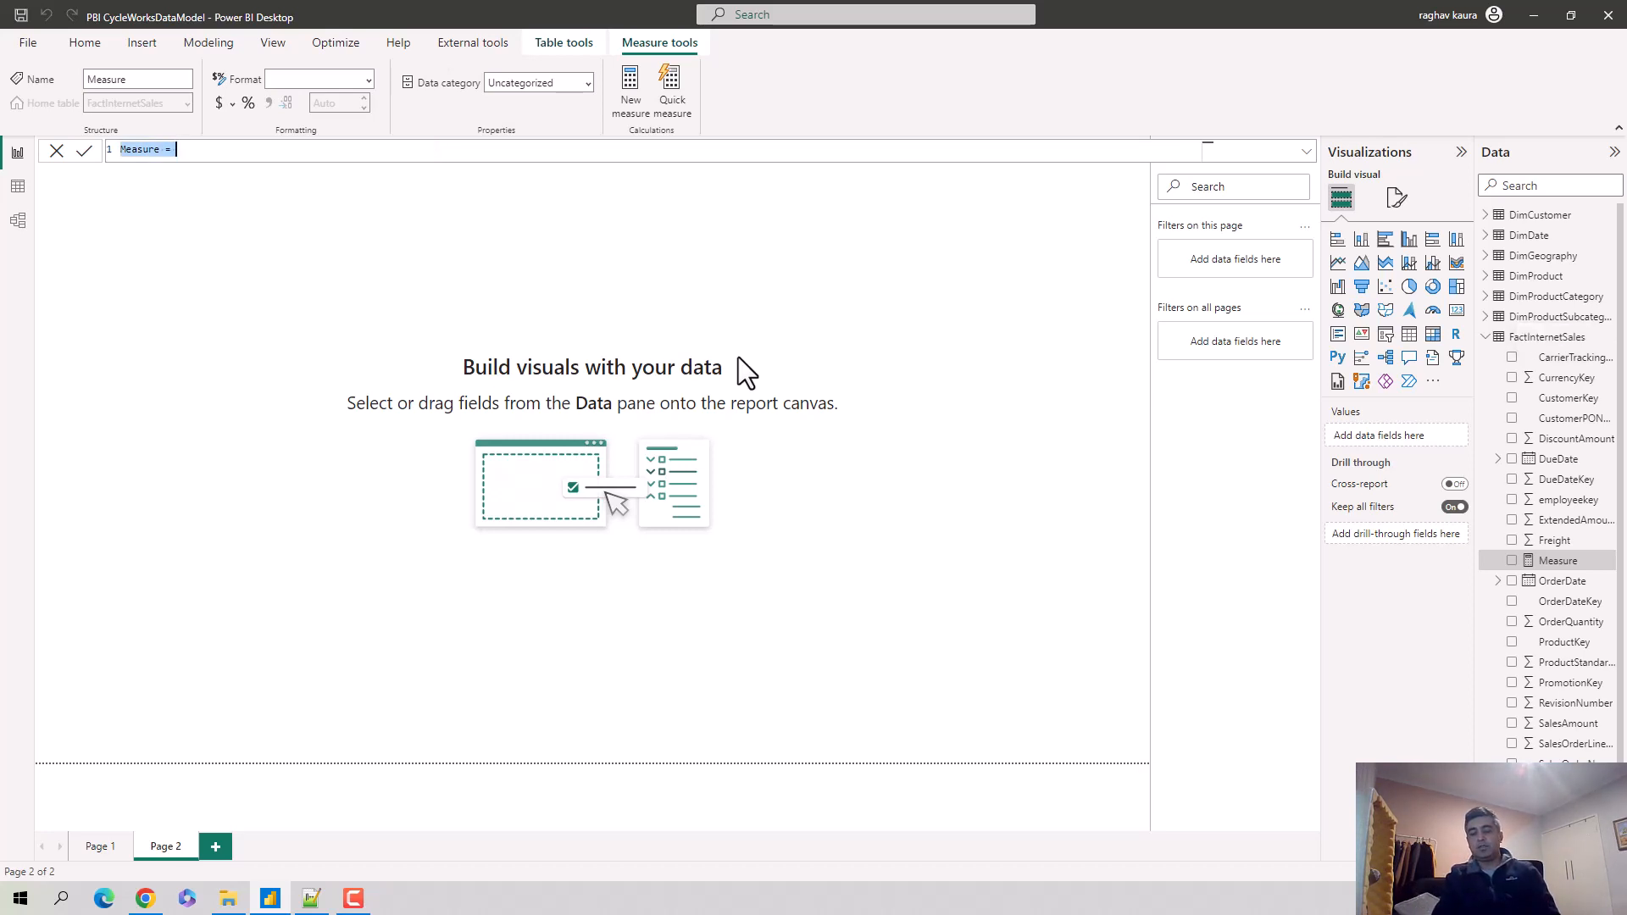
{"action": "type", "text": "TopRankings"}
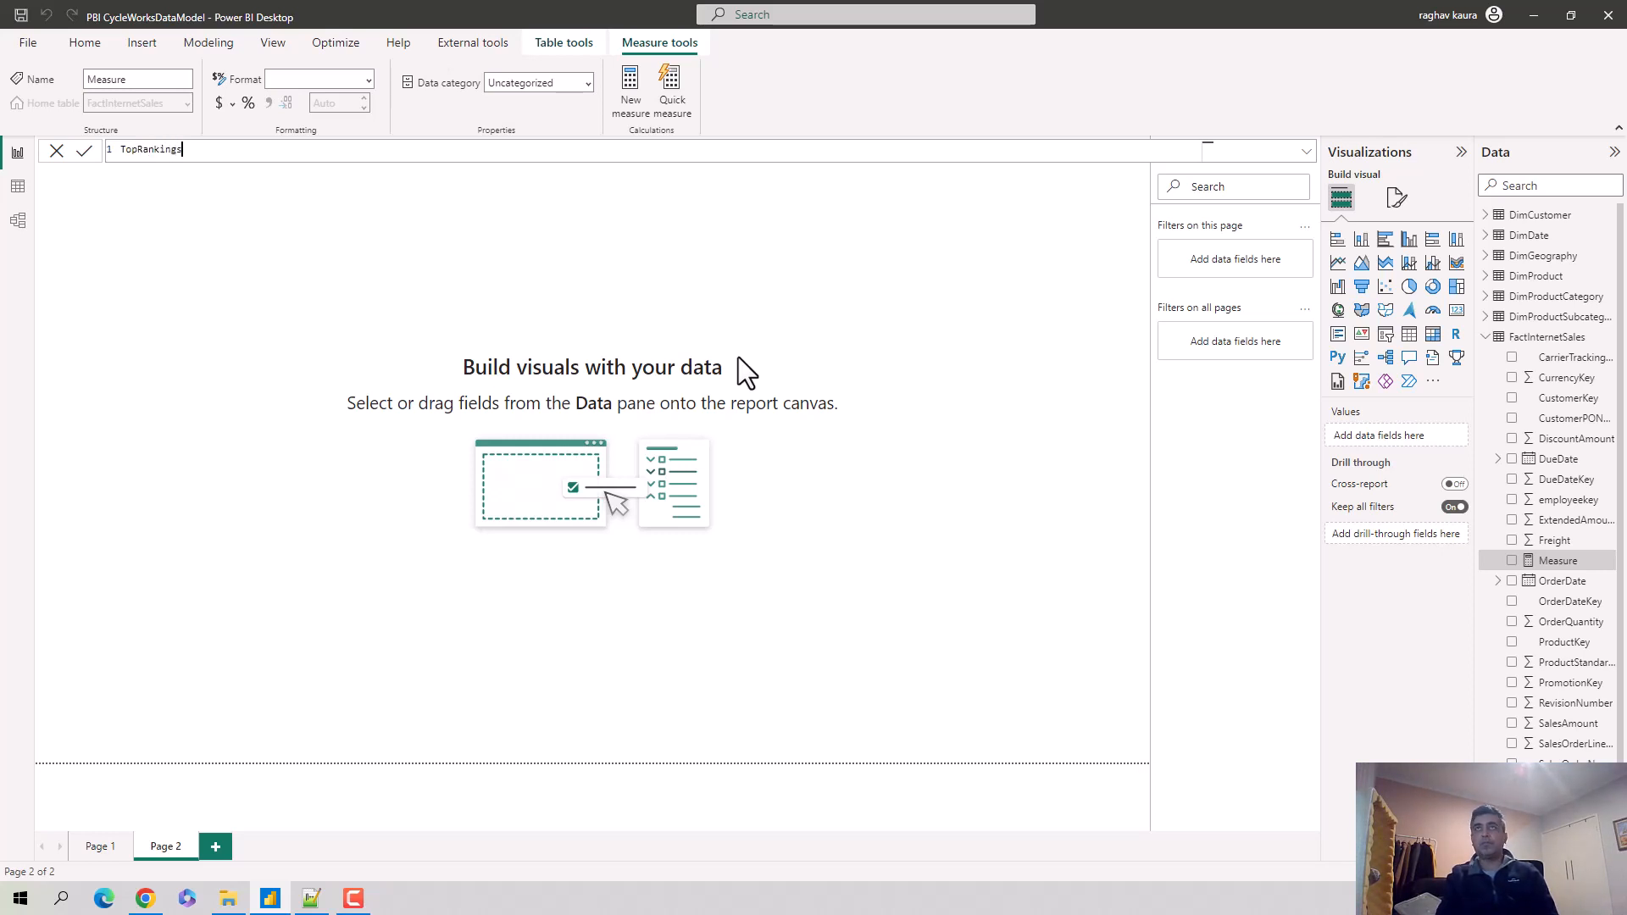
{"action": "type", "text": "=rank"}
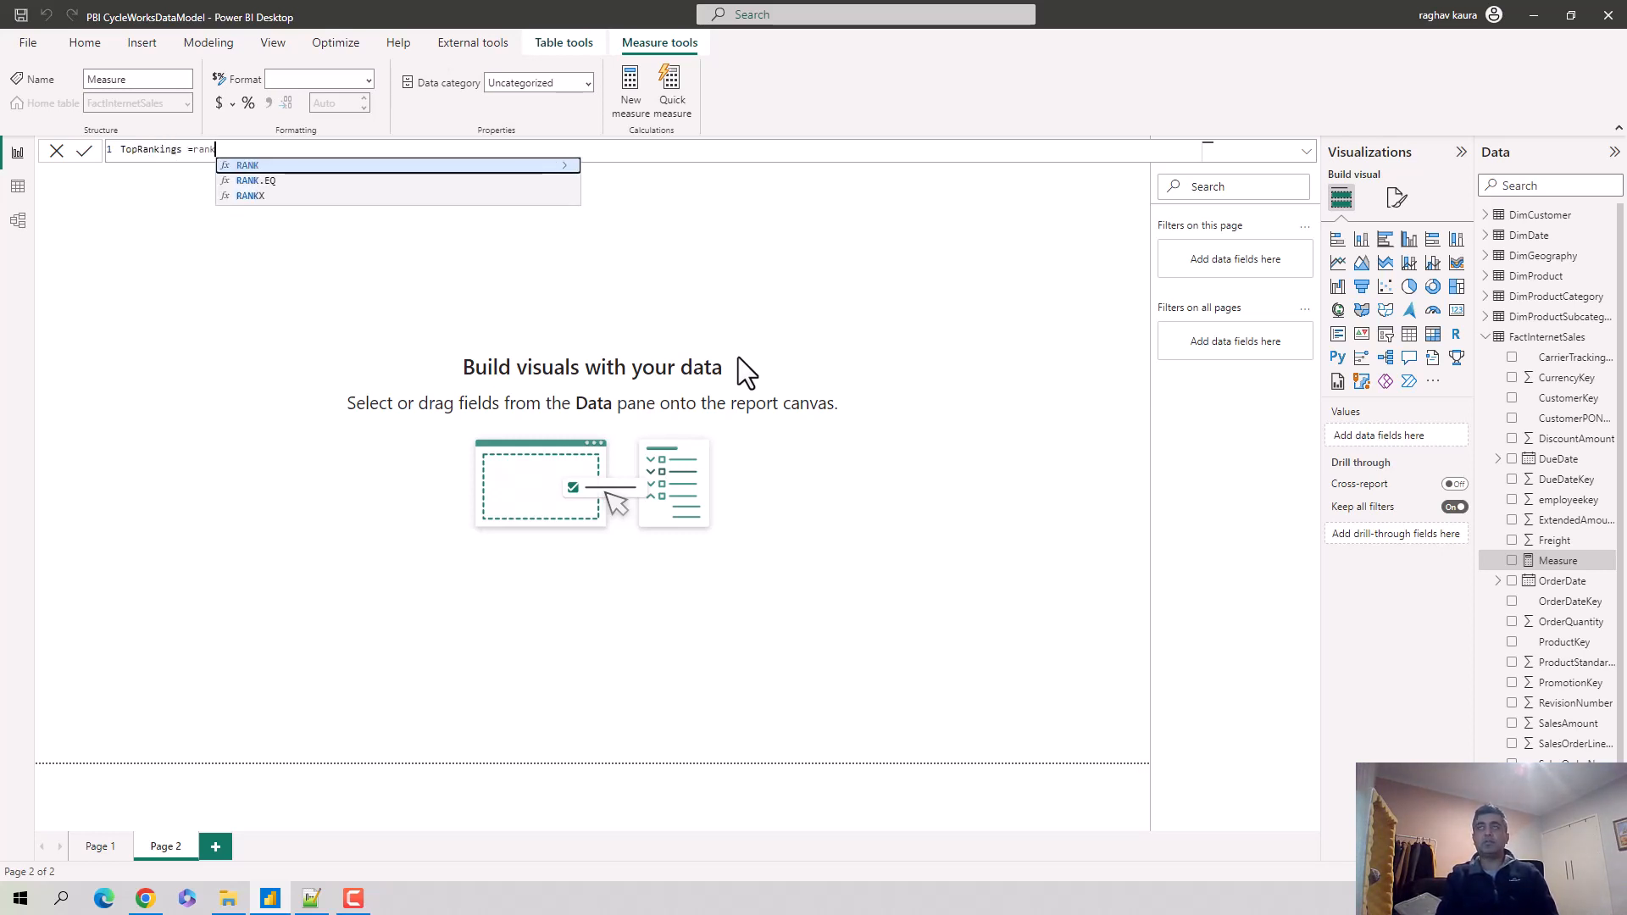
{"action": "key", "text": "Down"}
{"action": "key", "text": "Down"}
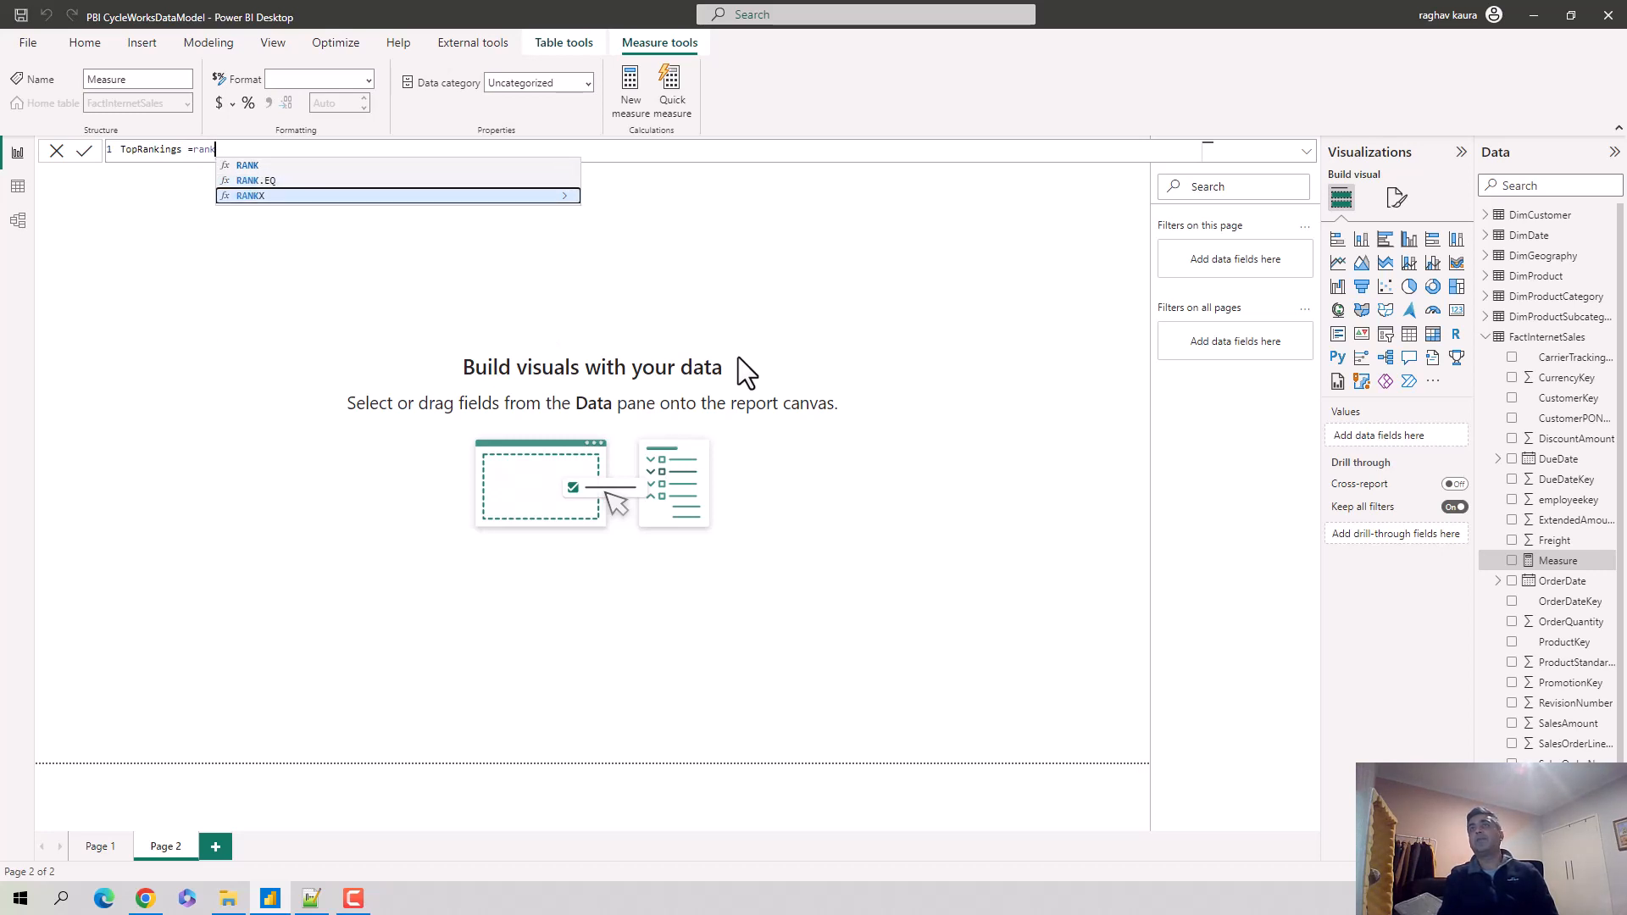
{"action": "key", "text": "Tab"}
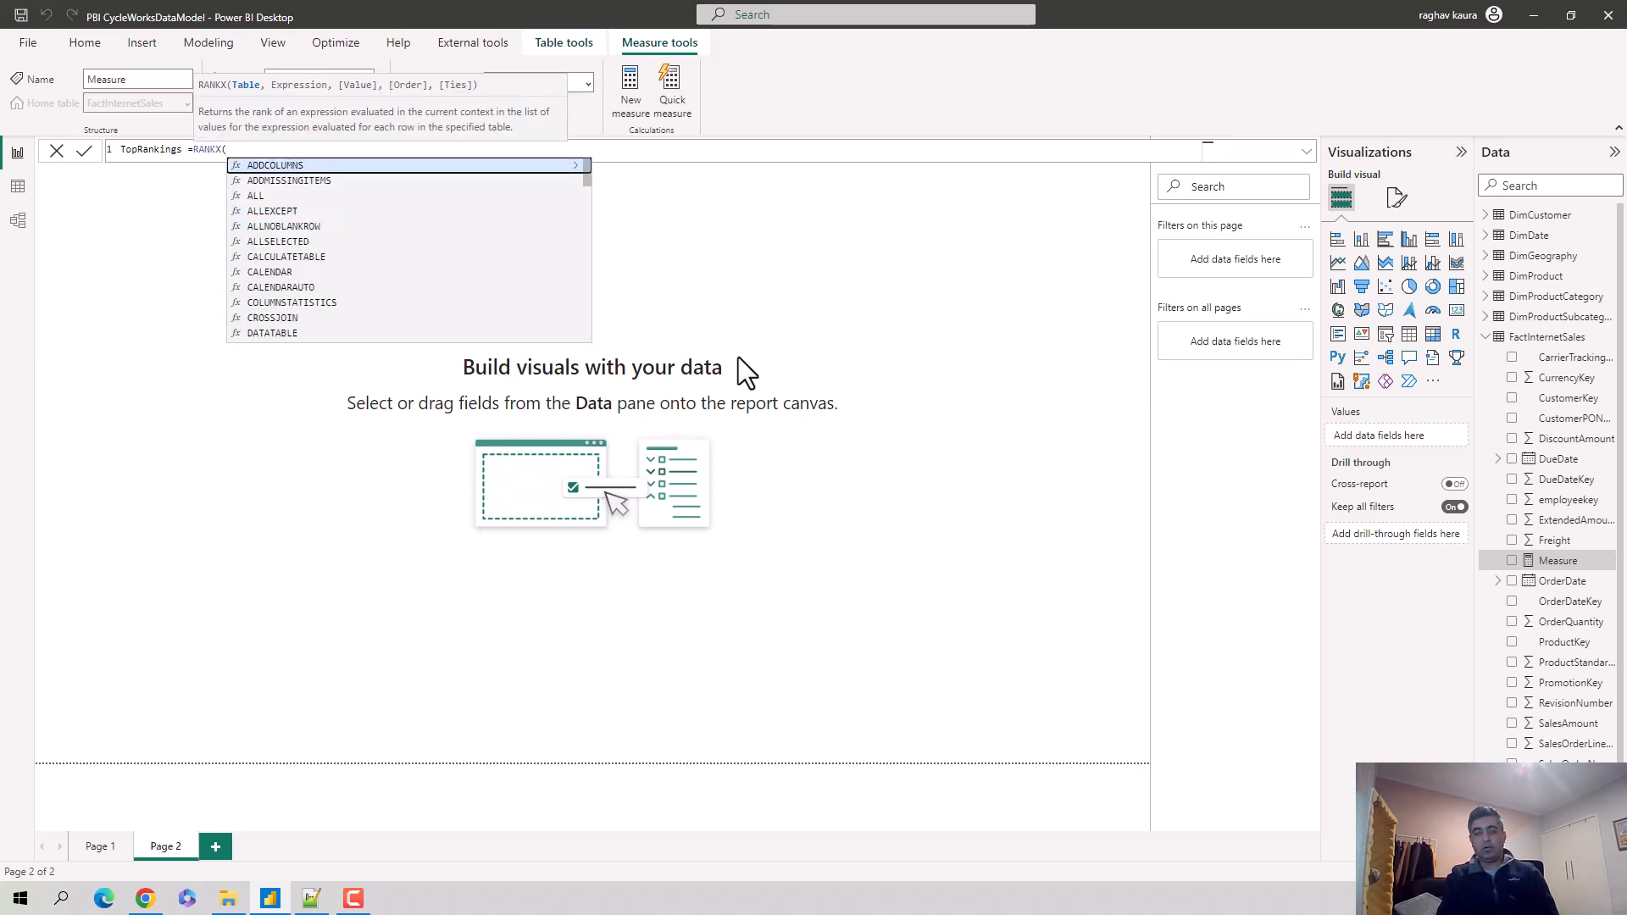
Step: Enter ALLSELECTED(DimProduct[EnglishProductName]) as the table argument of RANKX in the TopRankings formula
{"action": "type", "text": "all"}
{"action": "key", "text": "Down"}
{"action": "key", "text": "Down"}
{"action": "key", "text": "Down"}
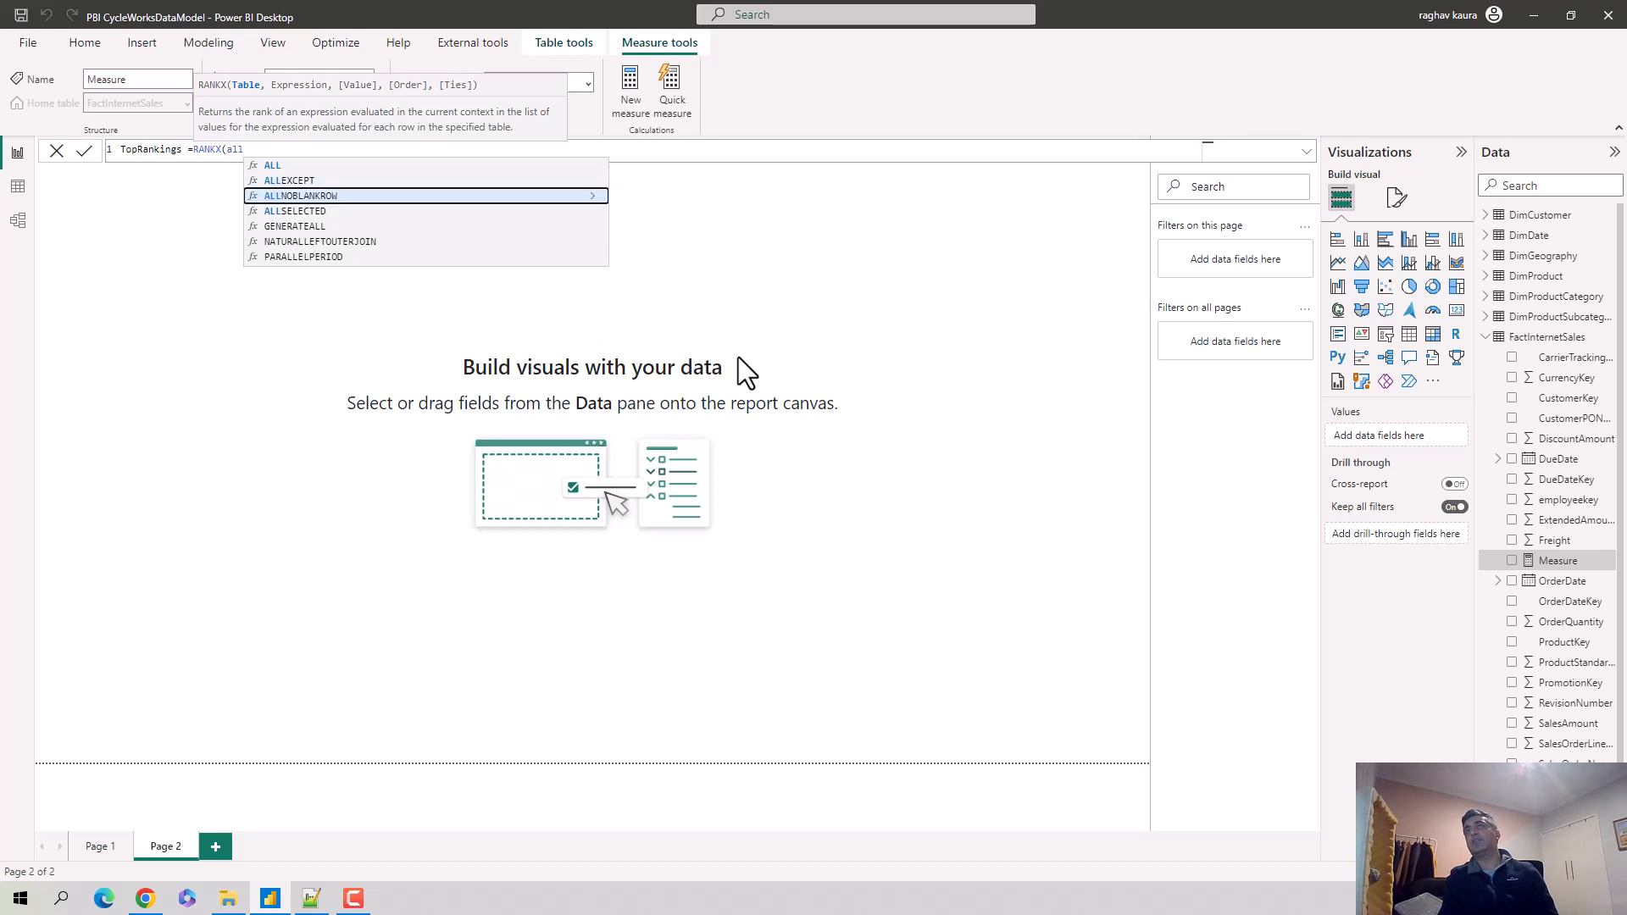
{"action": "key", "text": "Tab"}
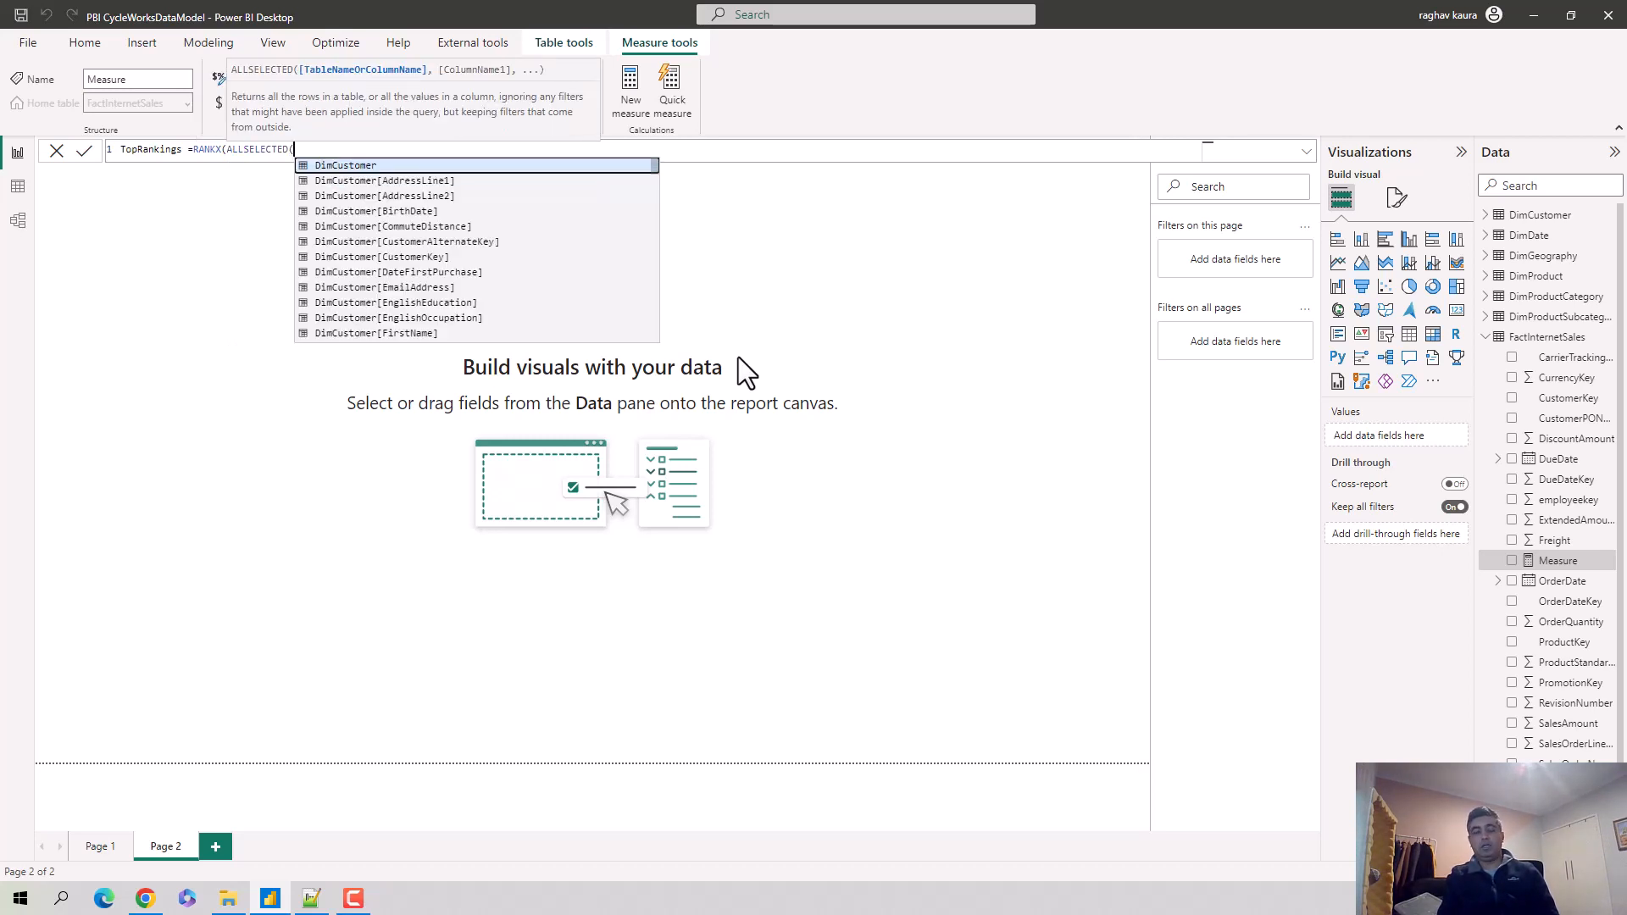
{"action": "type", "text": "em"}
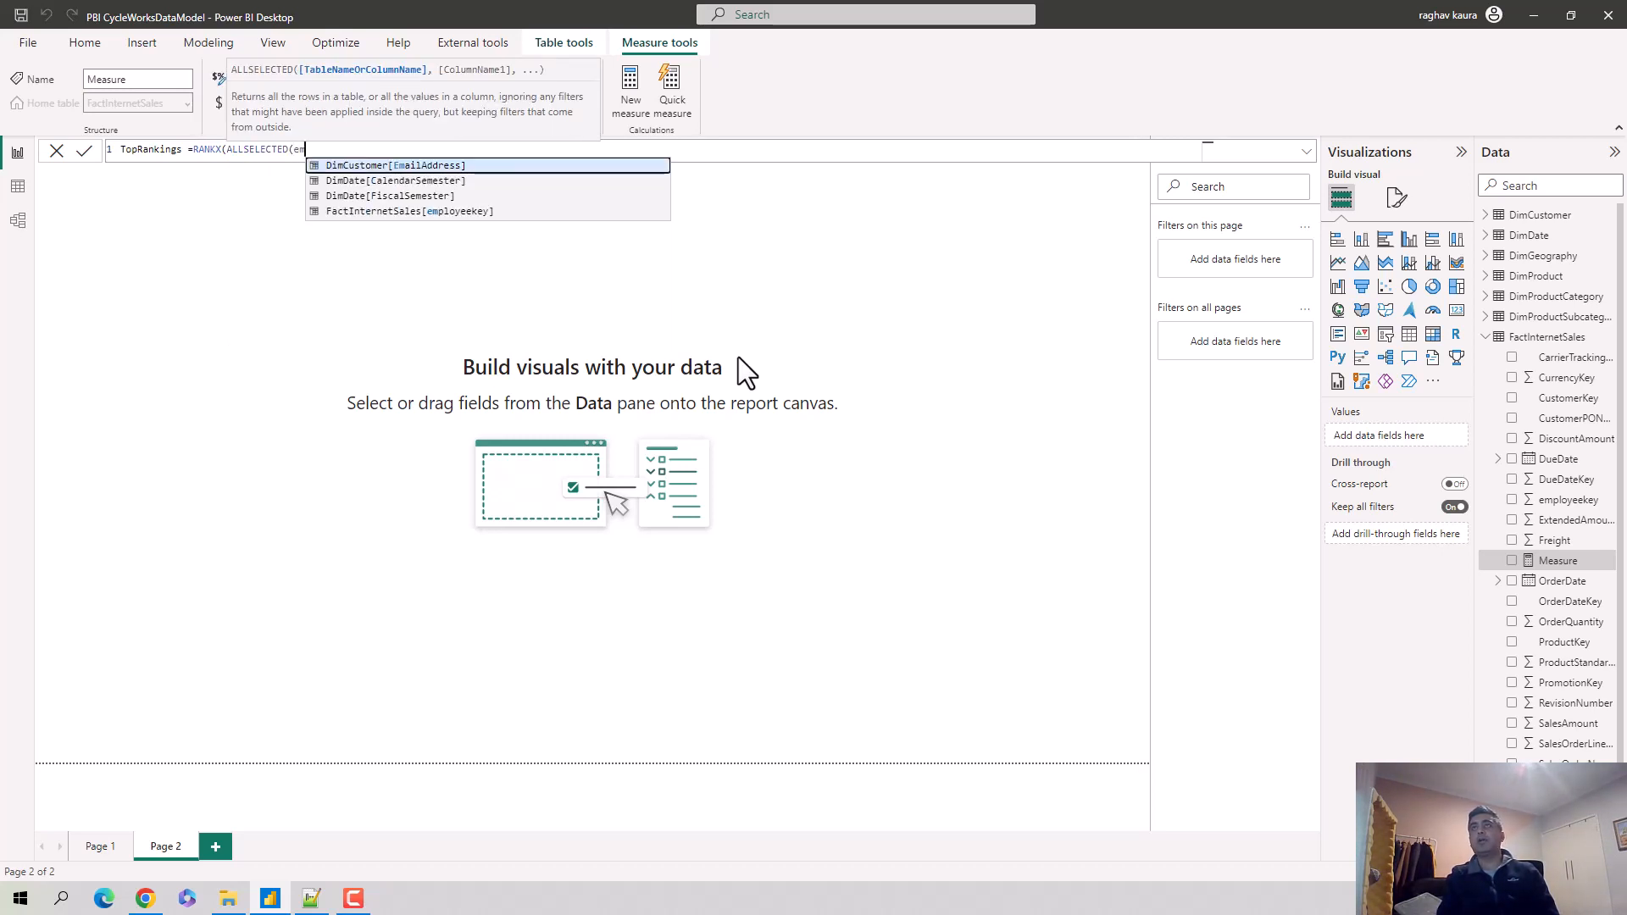
{"action": "key", "text": "BackSpace"}
{"action": "type", "text": "n"}
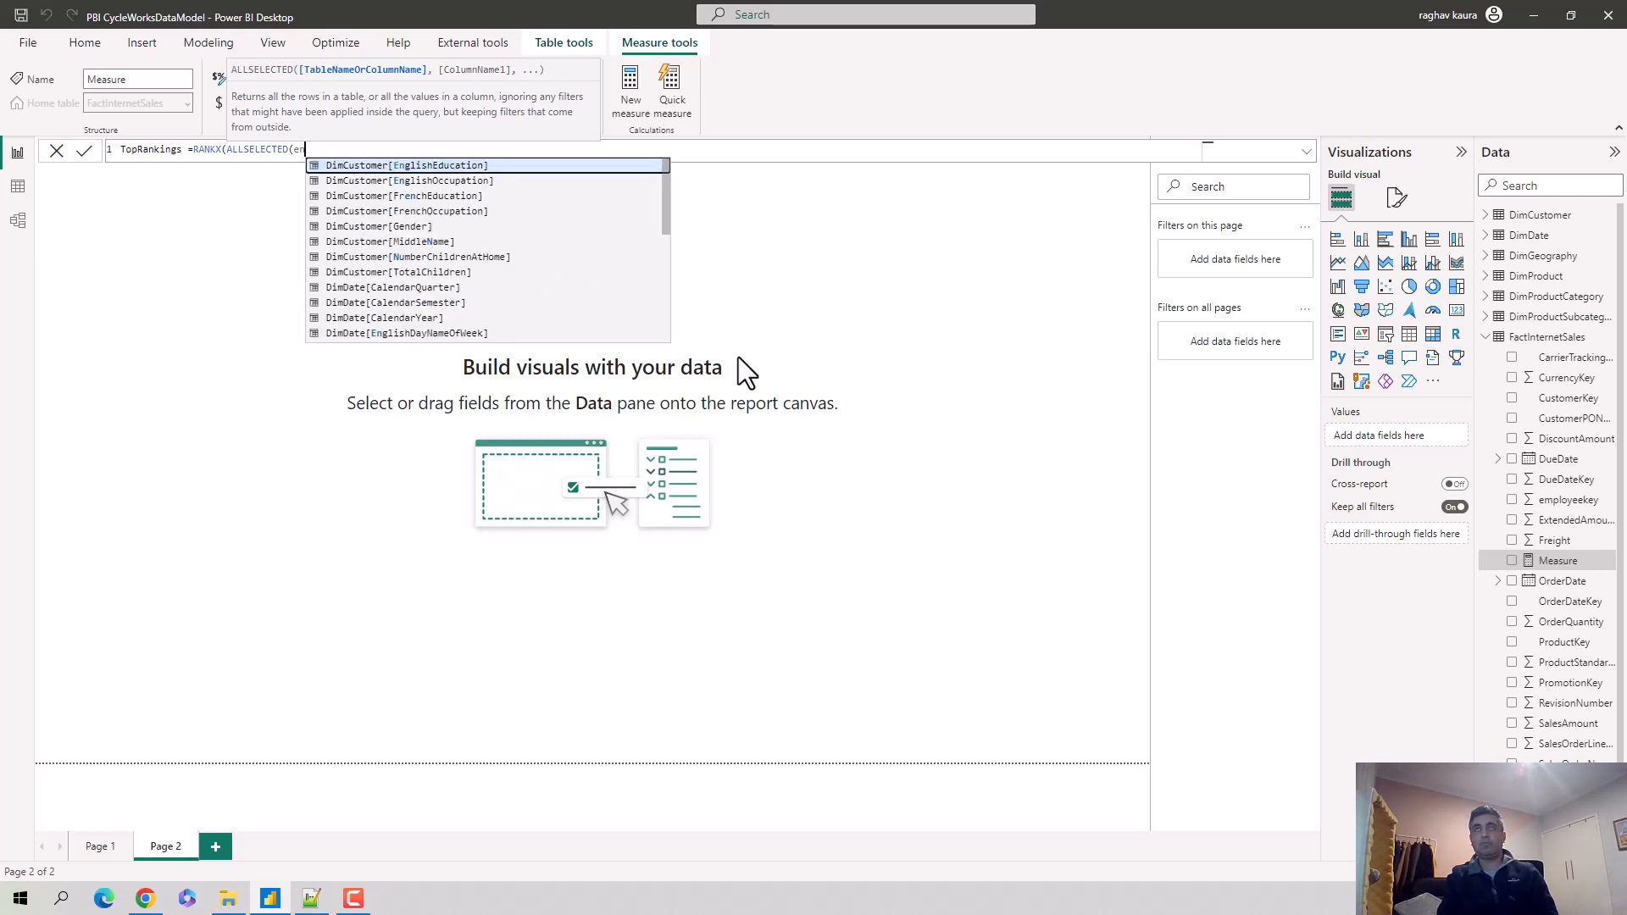
{"action": "type", "text": "glish"}
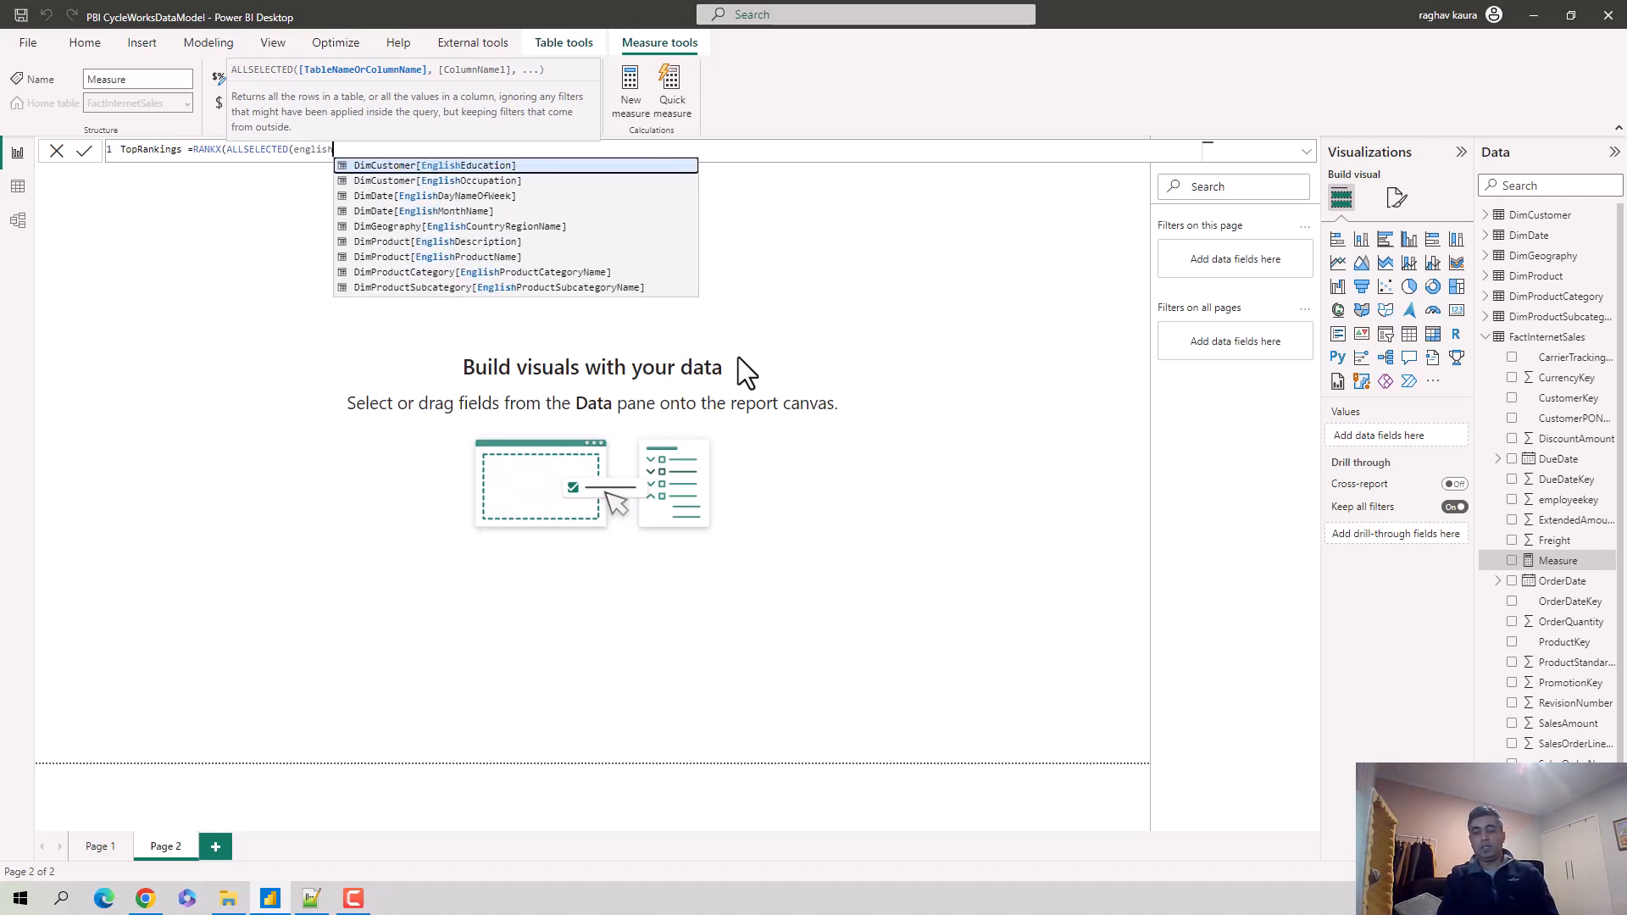
{"action": "type", "text": "pro"}
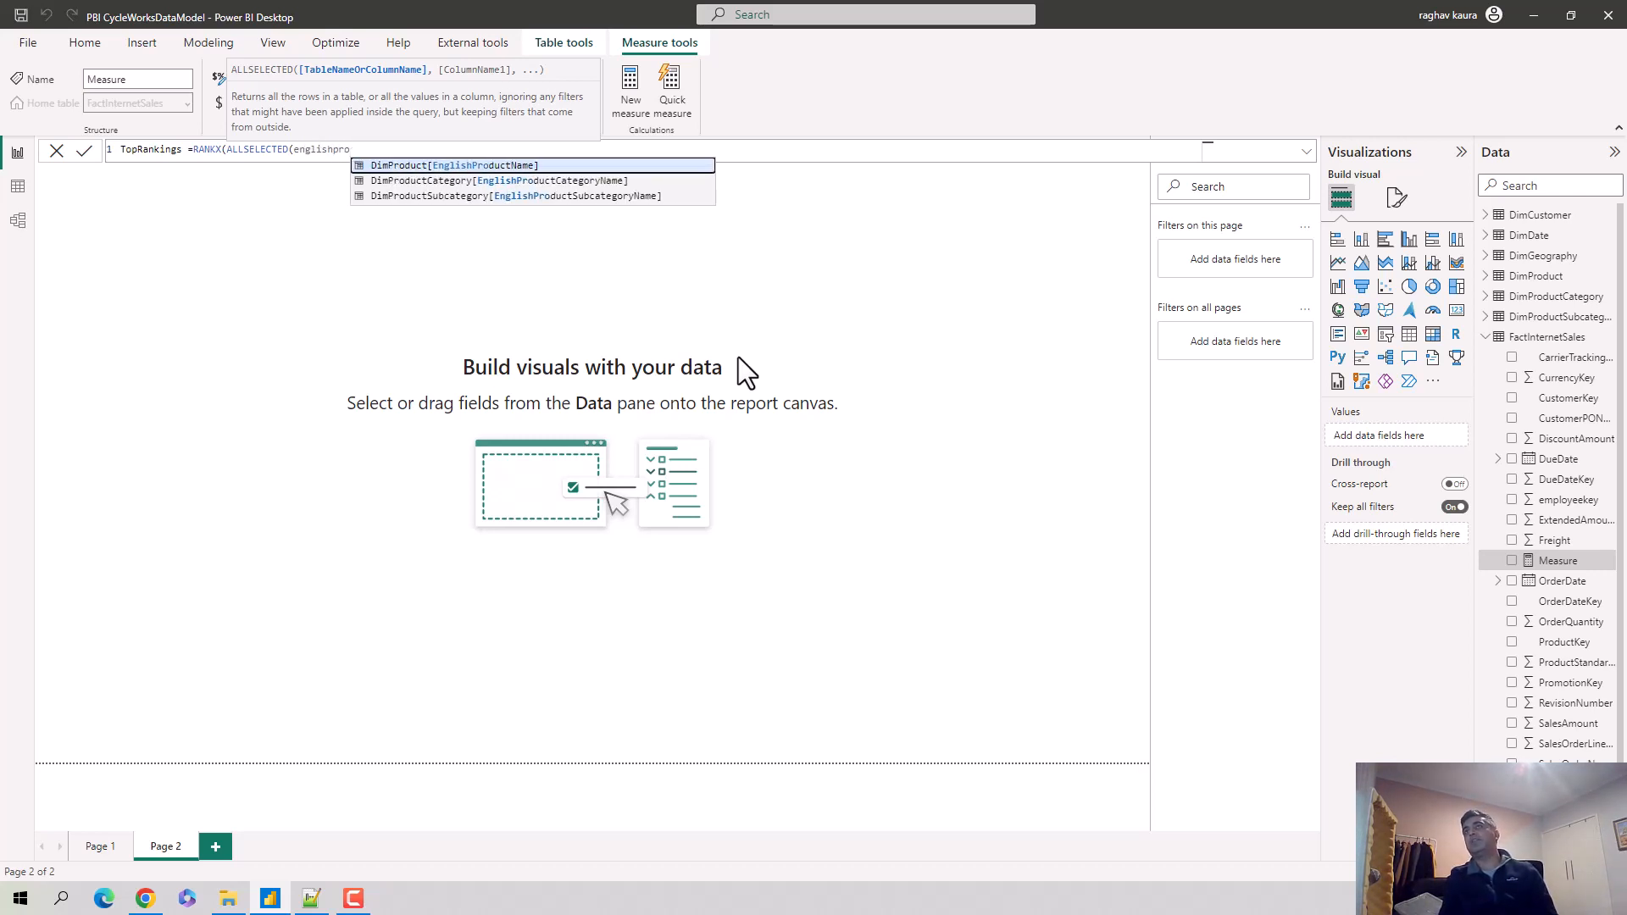
{"action": "key", "text": "Tab"}
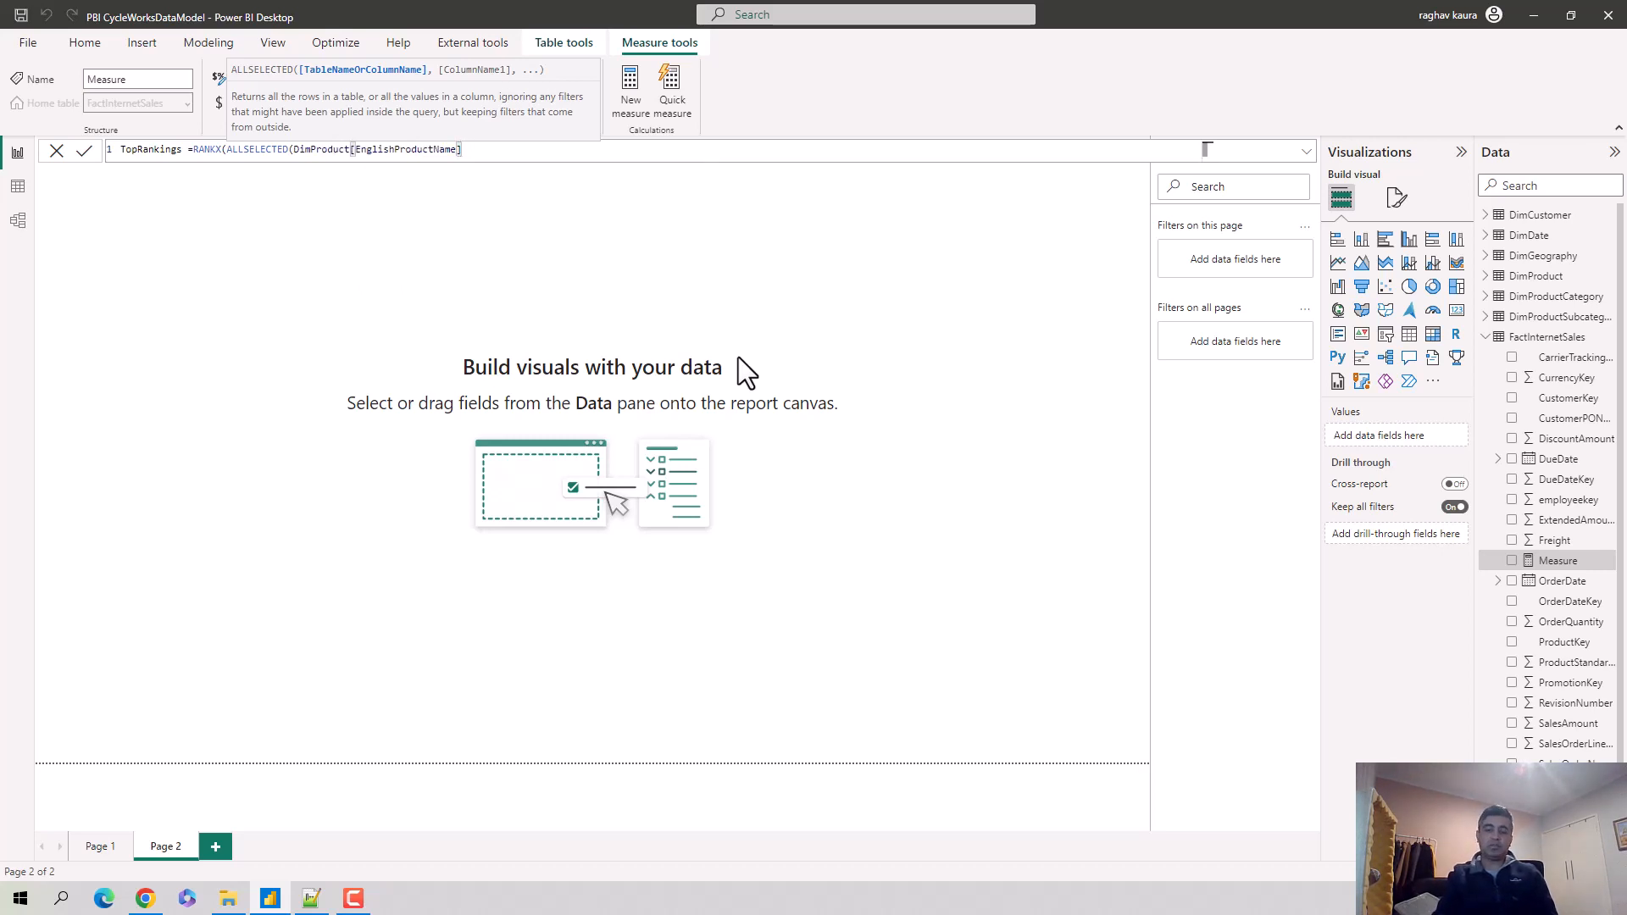
{"action": "type", "text": "),"}
{"action": "key", "text": "BackSpace"}
{"action": "key", "text": "BackSpace"}
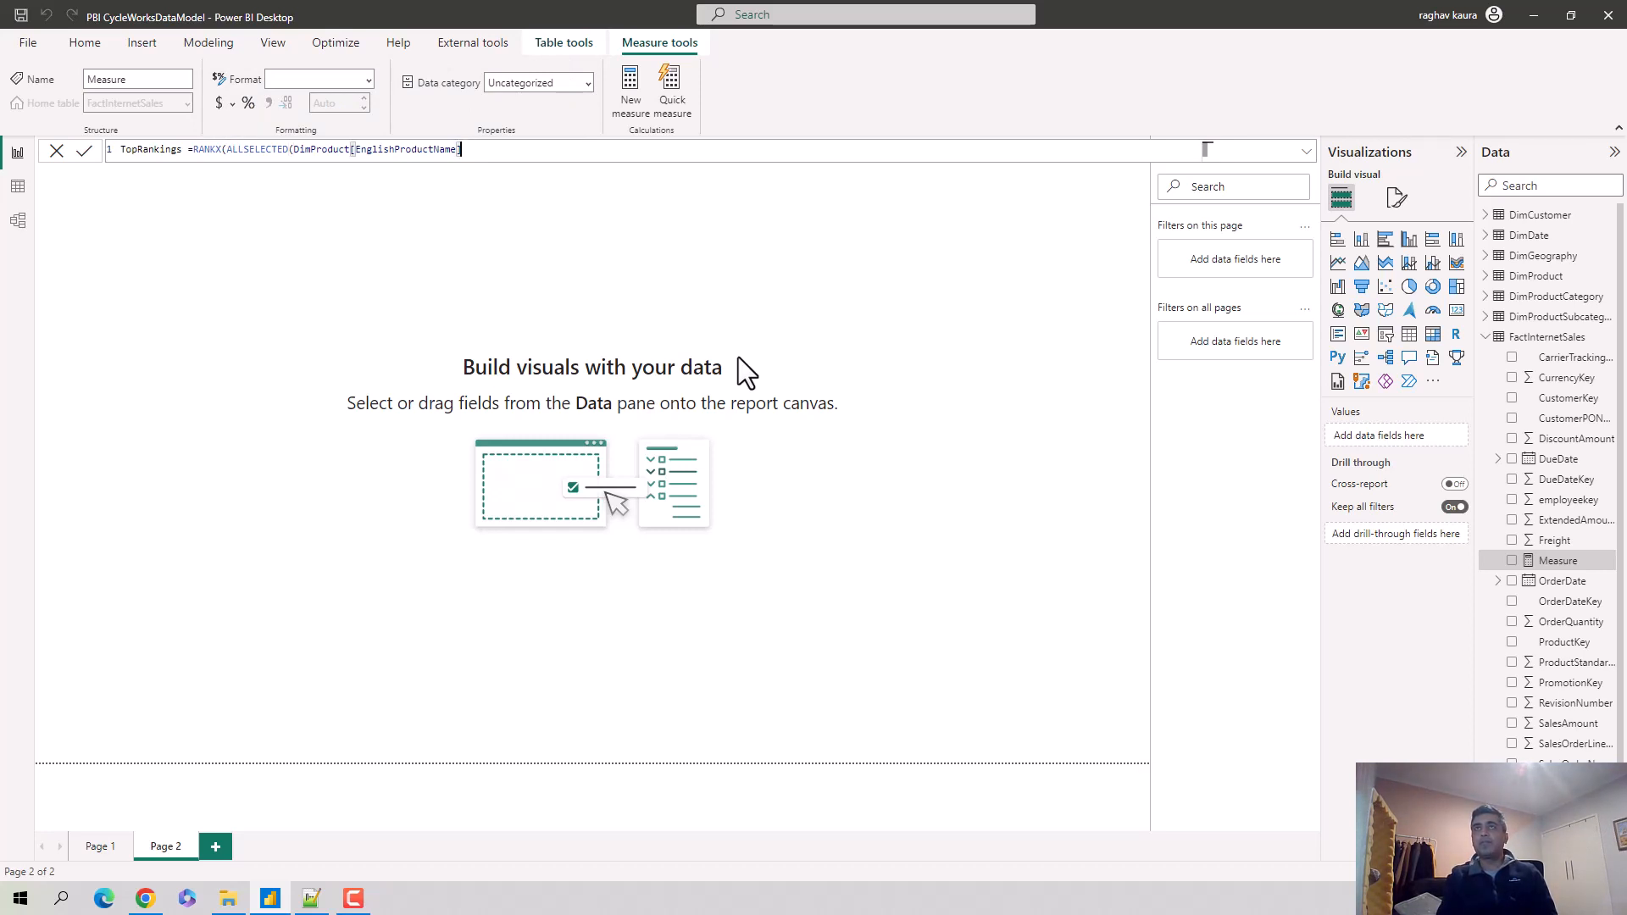
{"action": "type", "text": "),"}
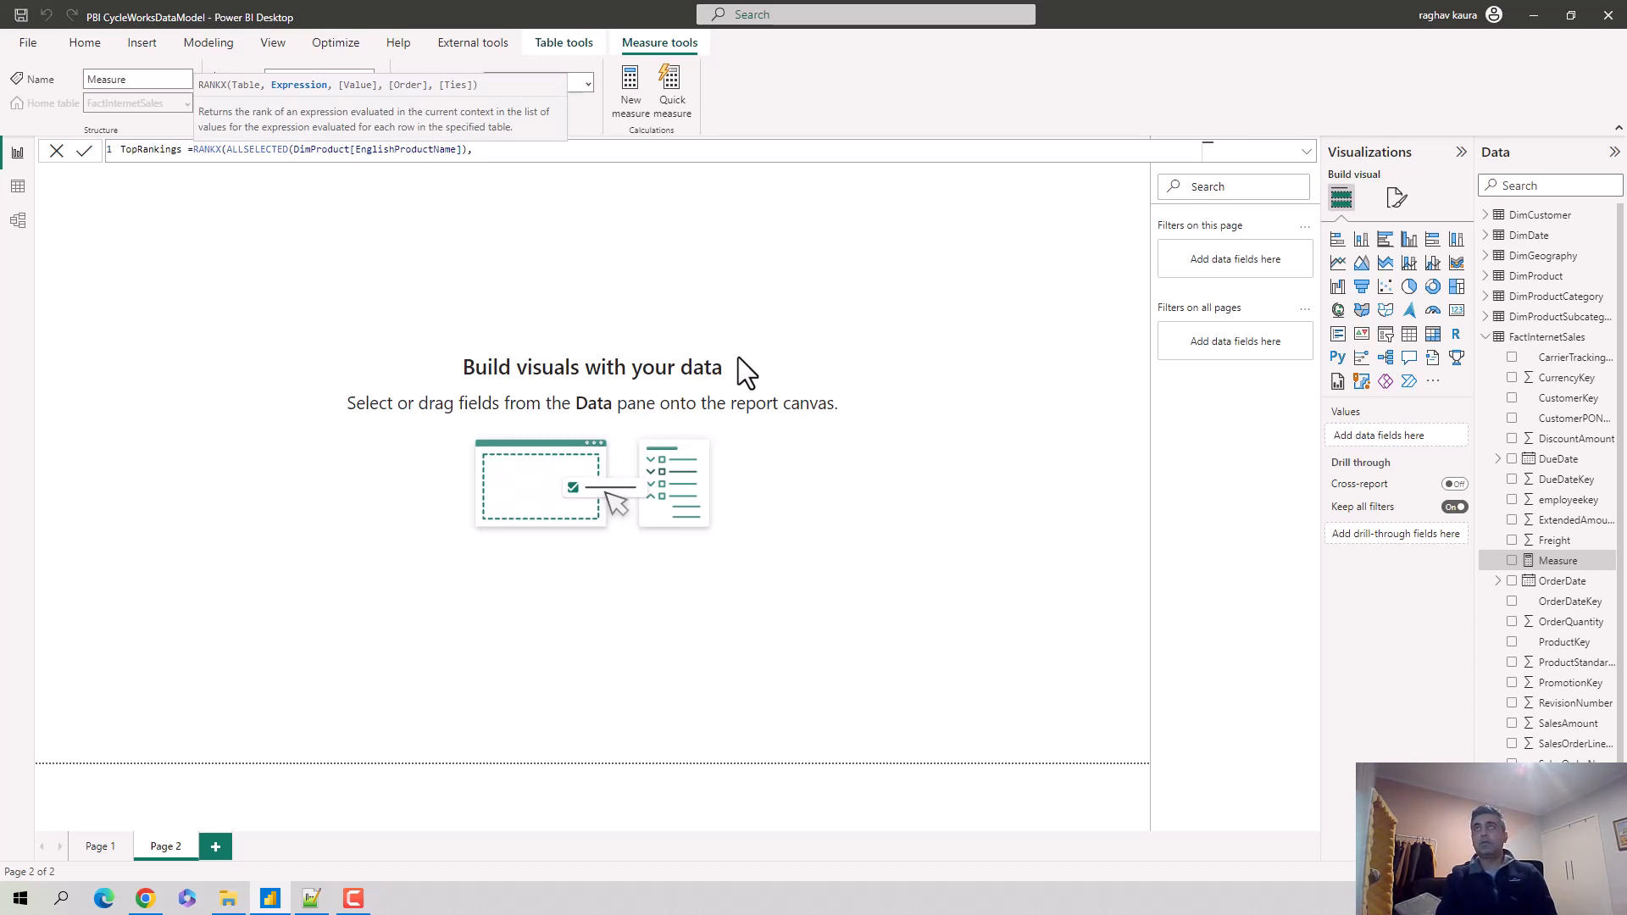
Step: Use [Sum Of Sales Amount] as the RANKX expression, close the formula and commit the TopRankings measure
{"action": "type", "text": "sum"}
{"action": "key", "text": "Up"}
{"action": "key", "text": "Tab"}
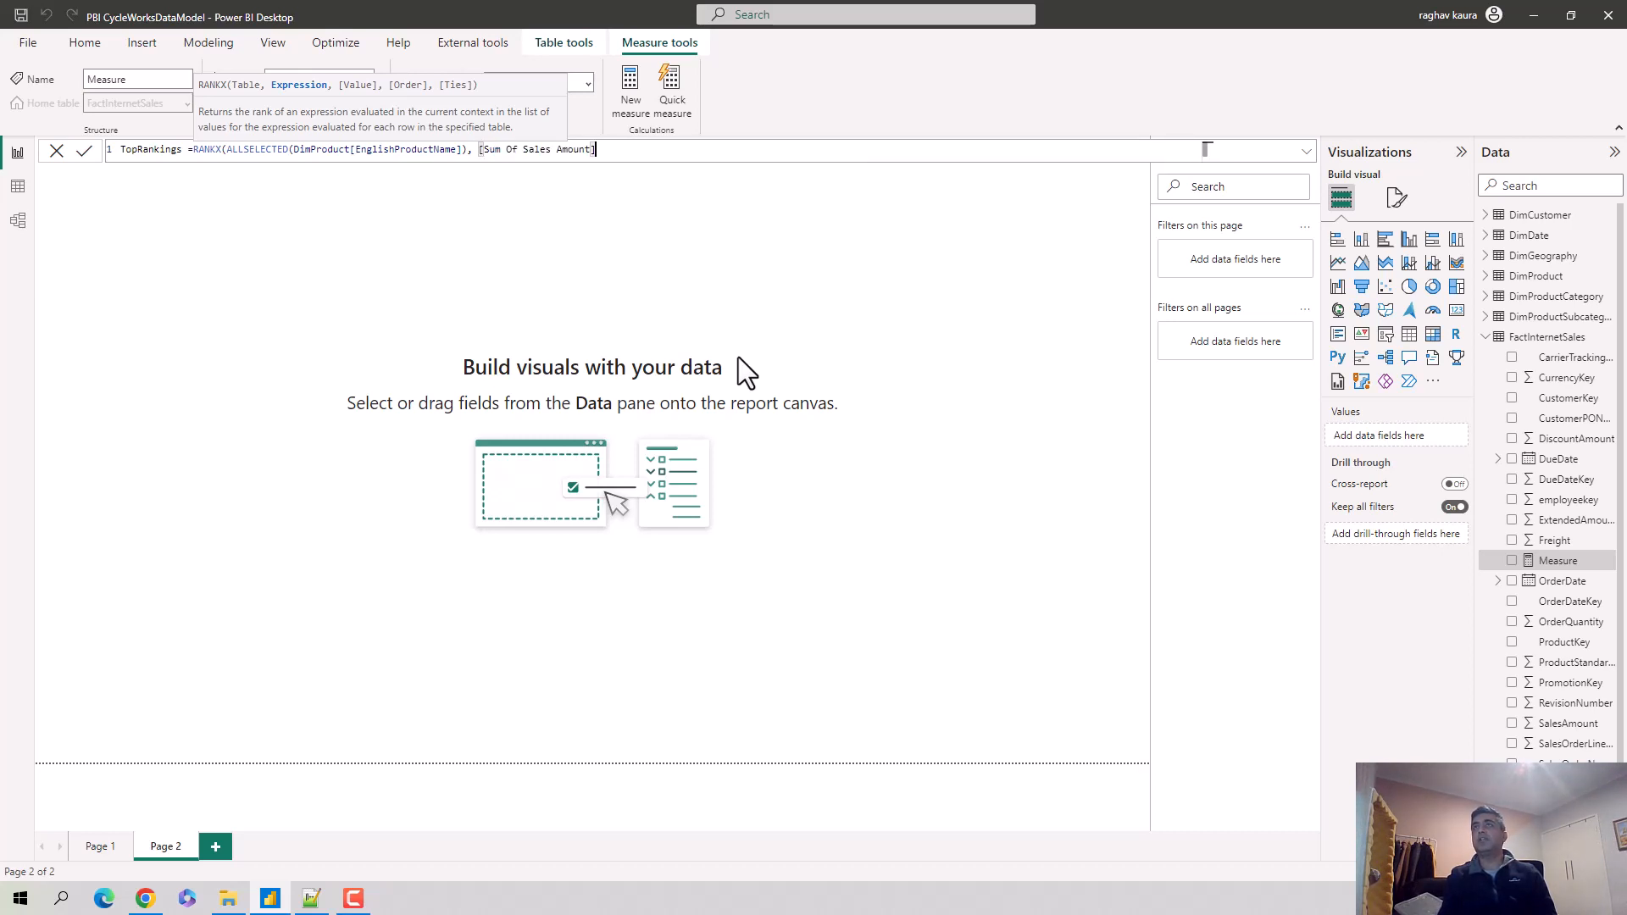
{"action": "type", "text": ")"}
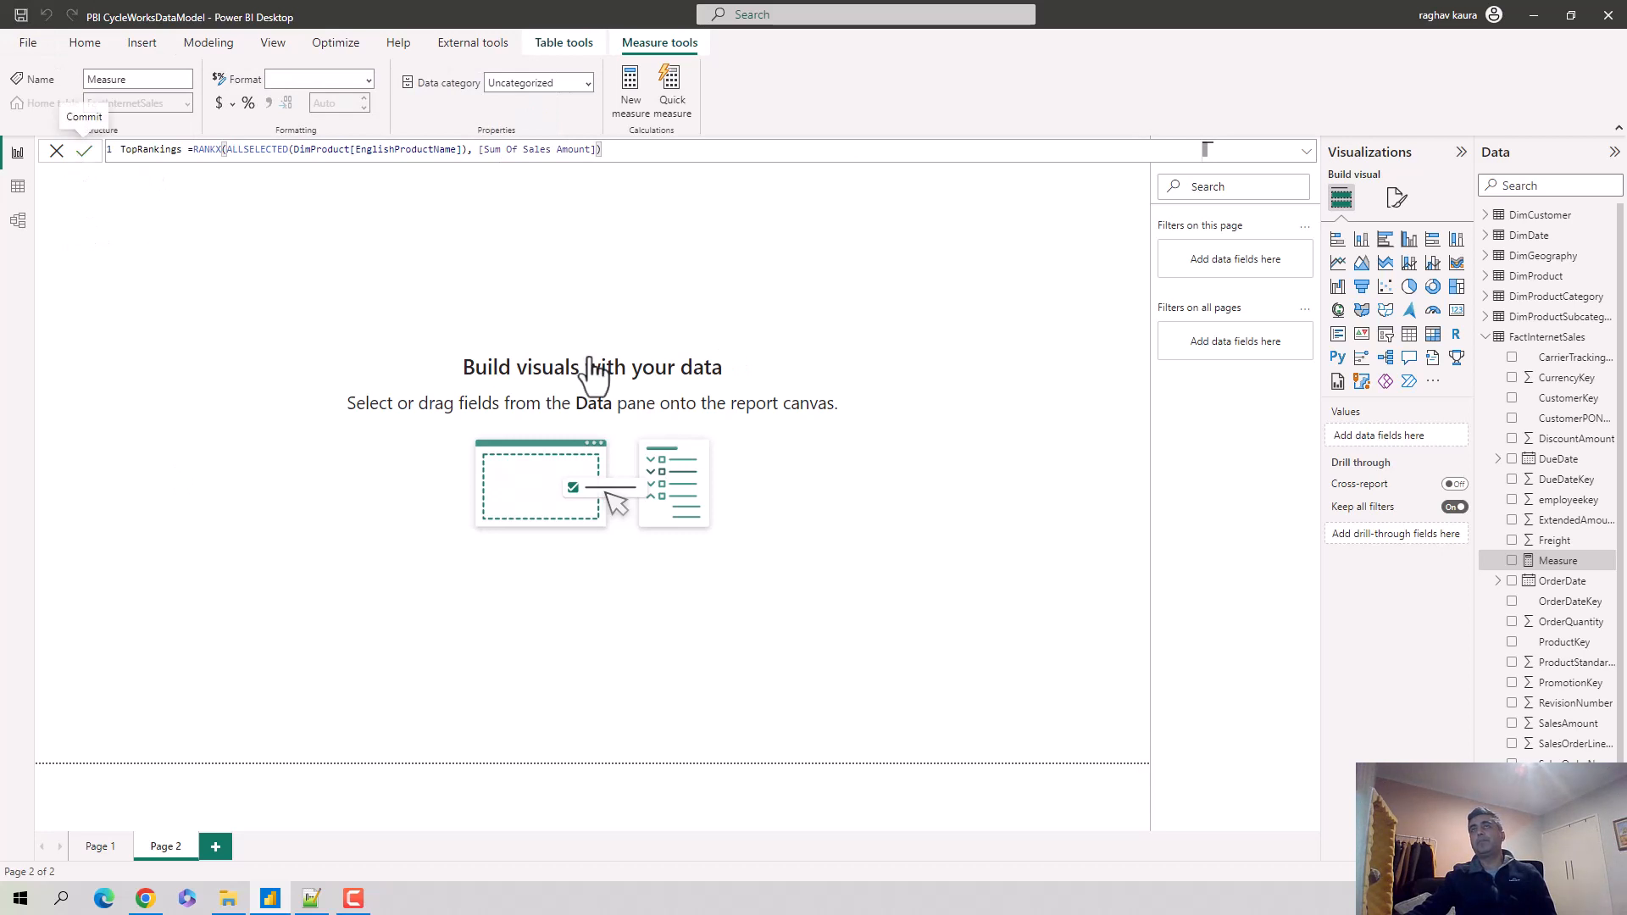
{"action": "left_click", "coordinate": [1023, 366]}
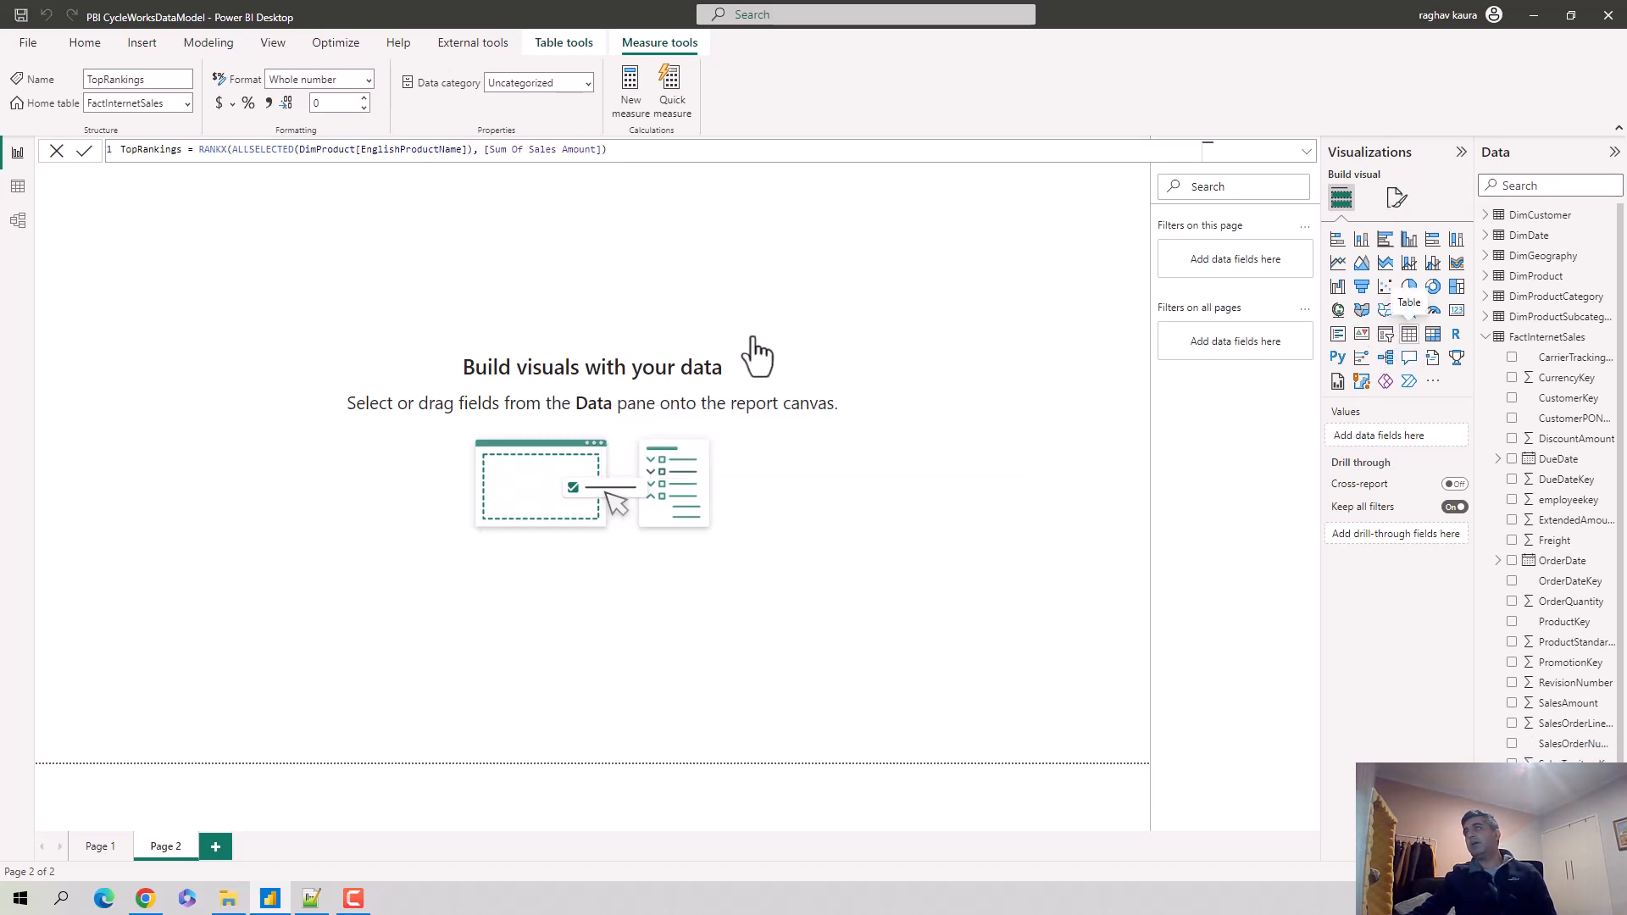
Step: Insert a table visual on Page 2 and add the Sum Of Sales Amount measure to it
{"action": "left_click", "coordinate": [1409, 334]}
{"action": "left_click", "coordinate": [1526, 183]}
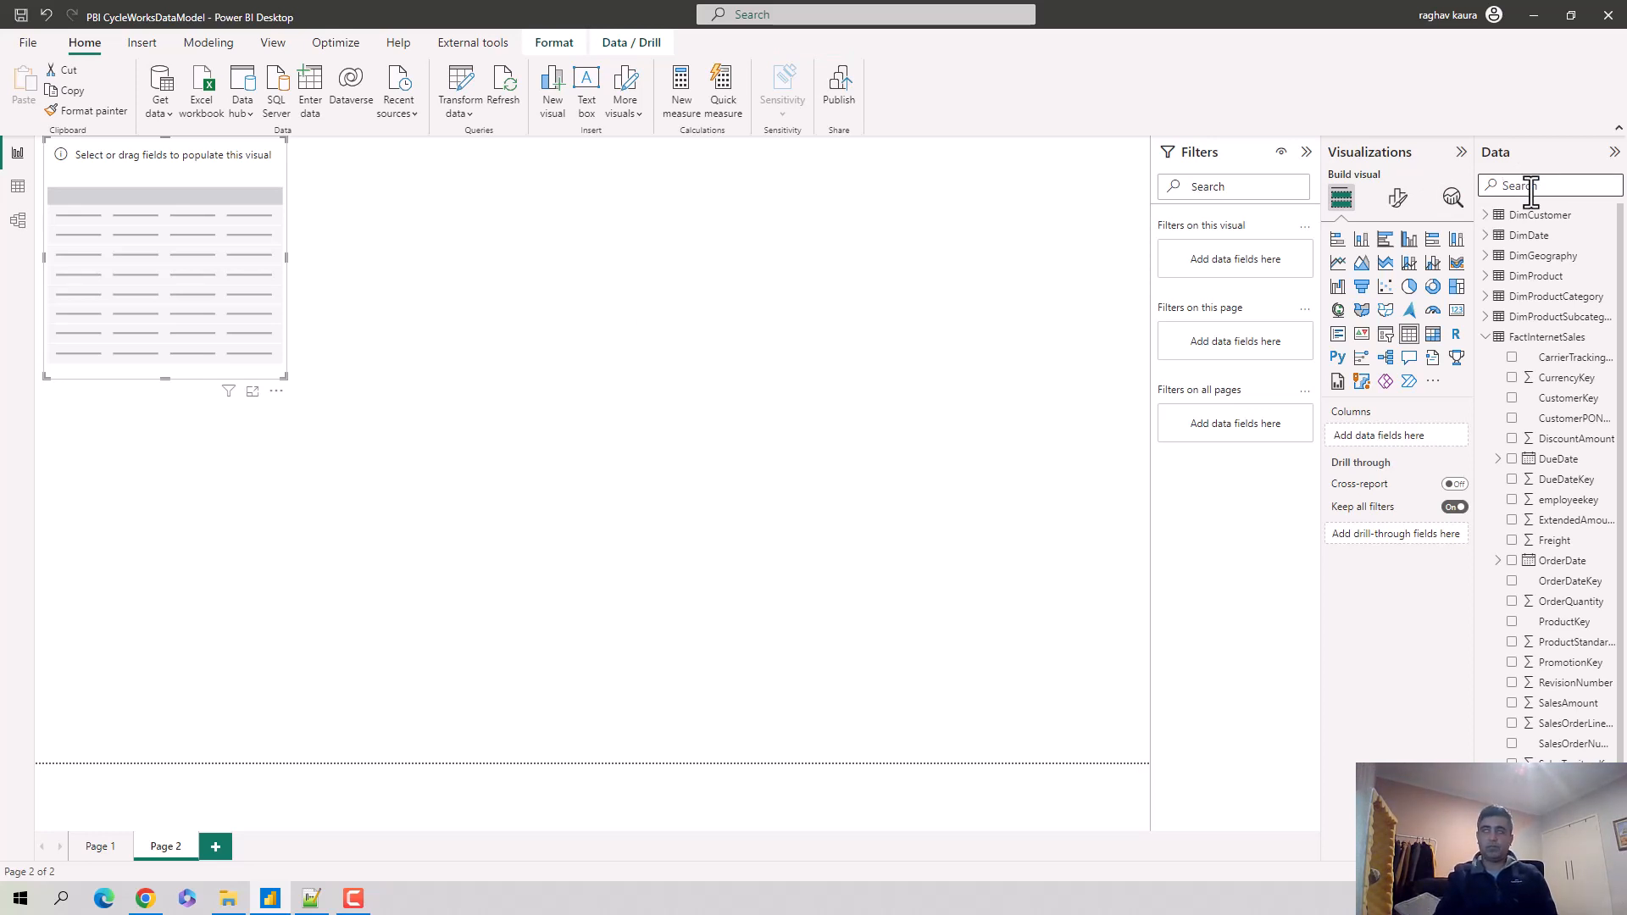
{"action": "type", "text": "sumsale"}
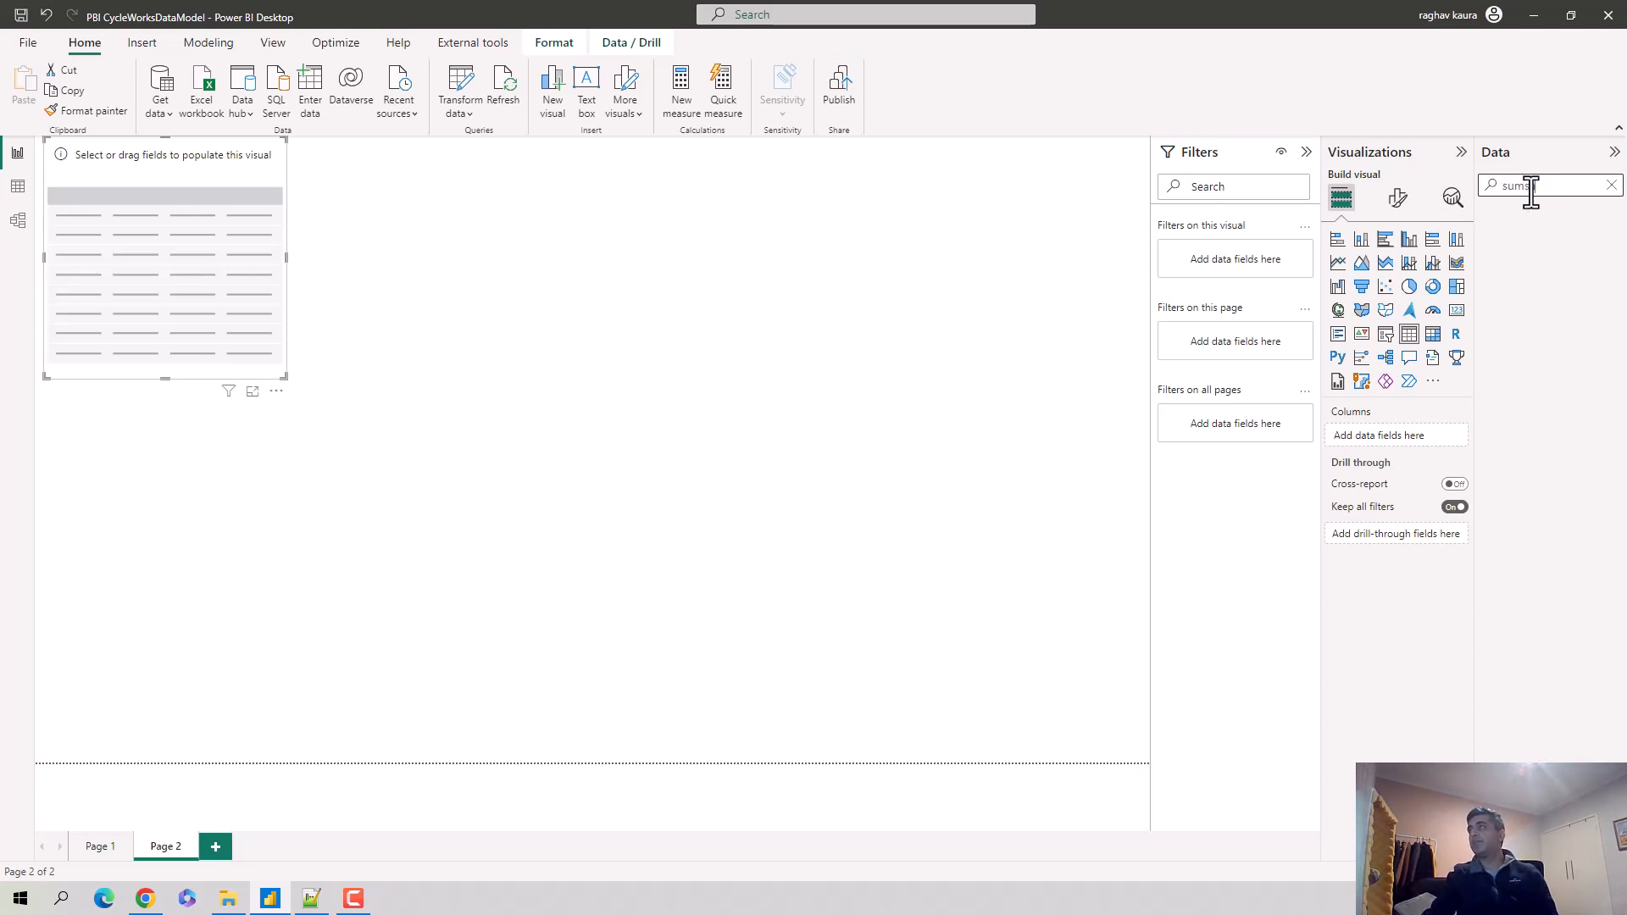
{"action": "key", "text": "BackSpace"}
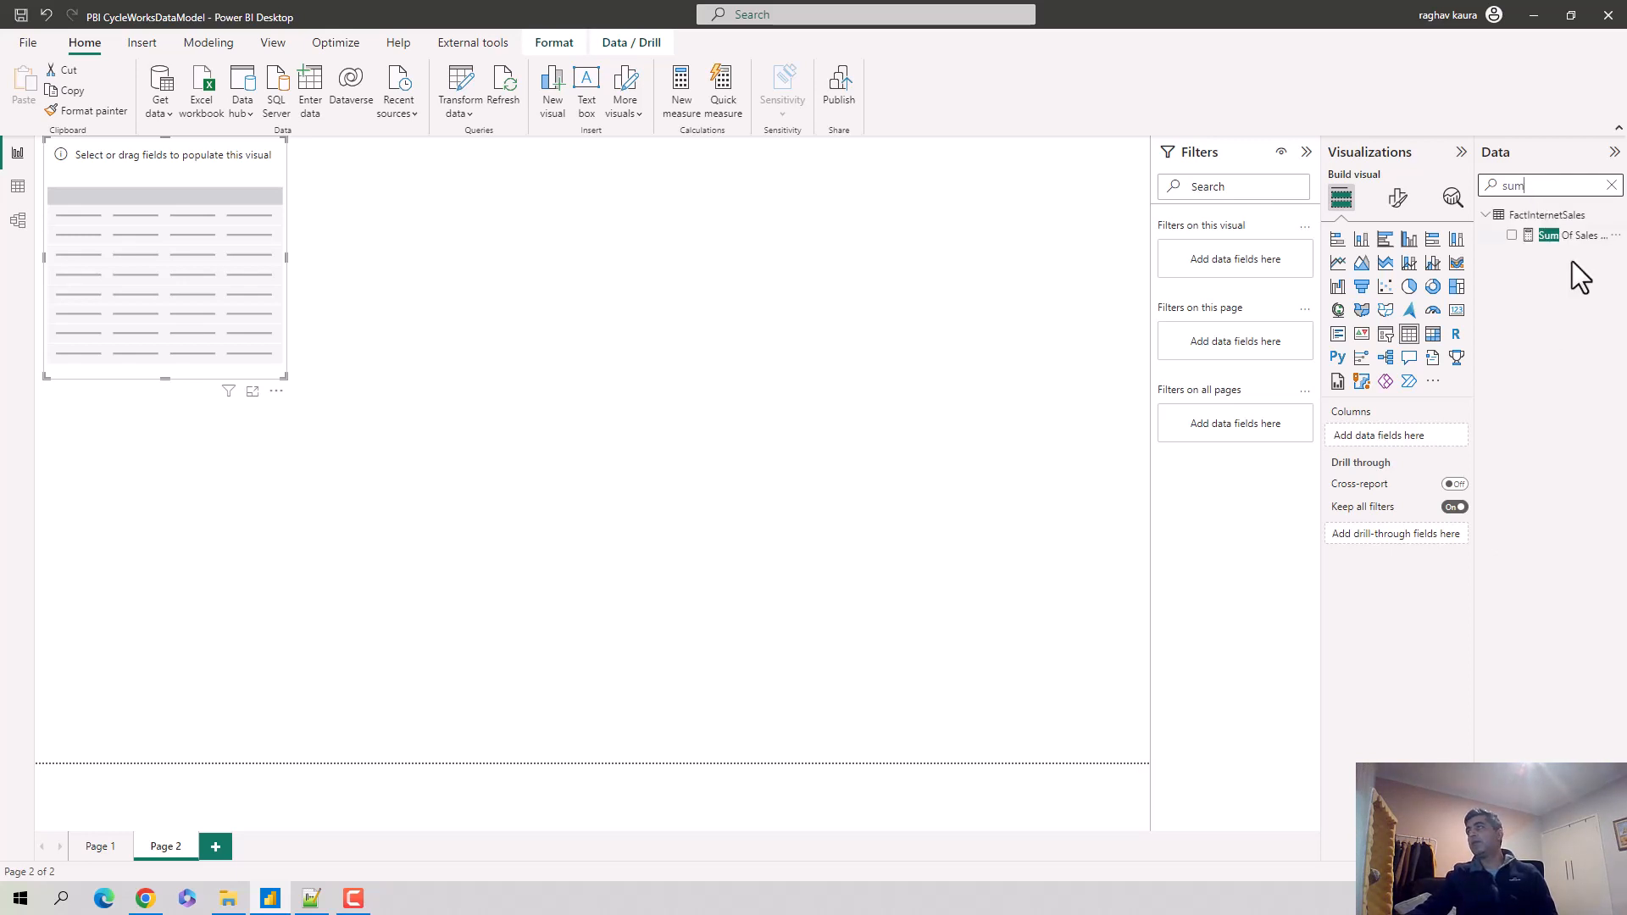
{"action": "left_click", "coordinate": [1513, 239]}
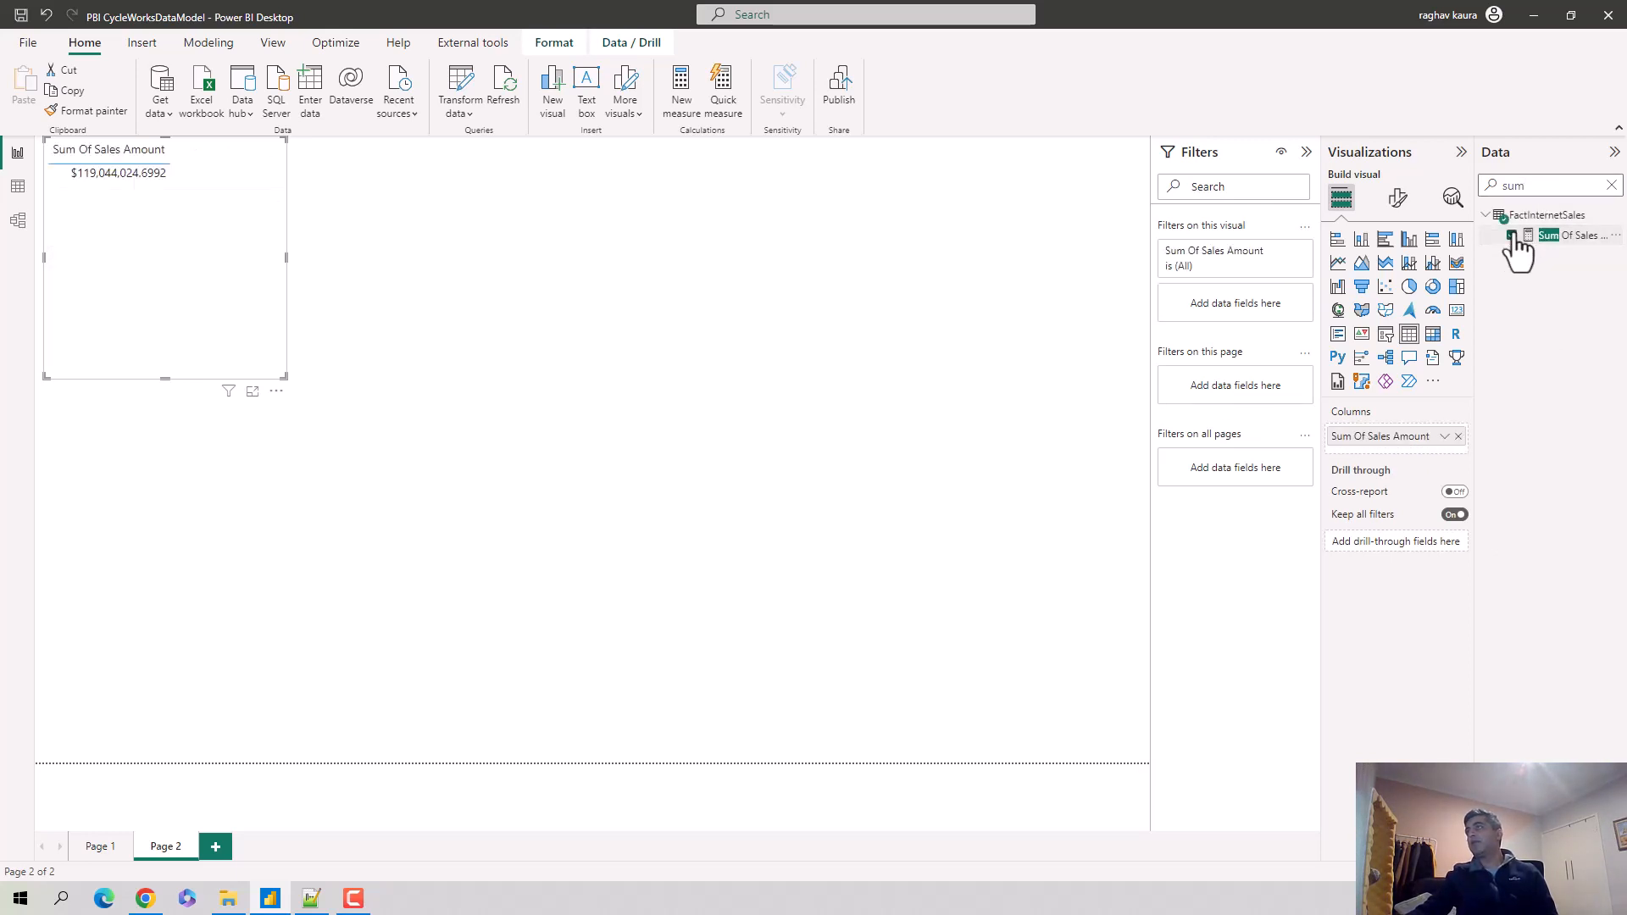
Step: Find EnglishProductName from DimProduct in the data fields and add it to the table as the column before Sum Of Sales Amount
{"action": "double_click", "coordinate": [1544, 186]}
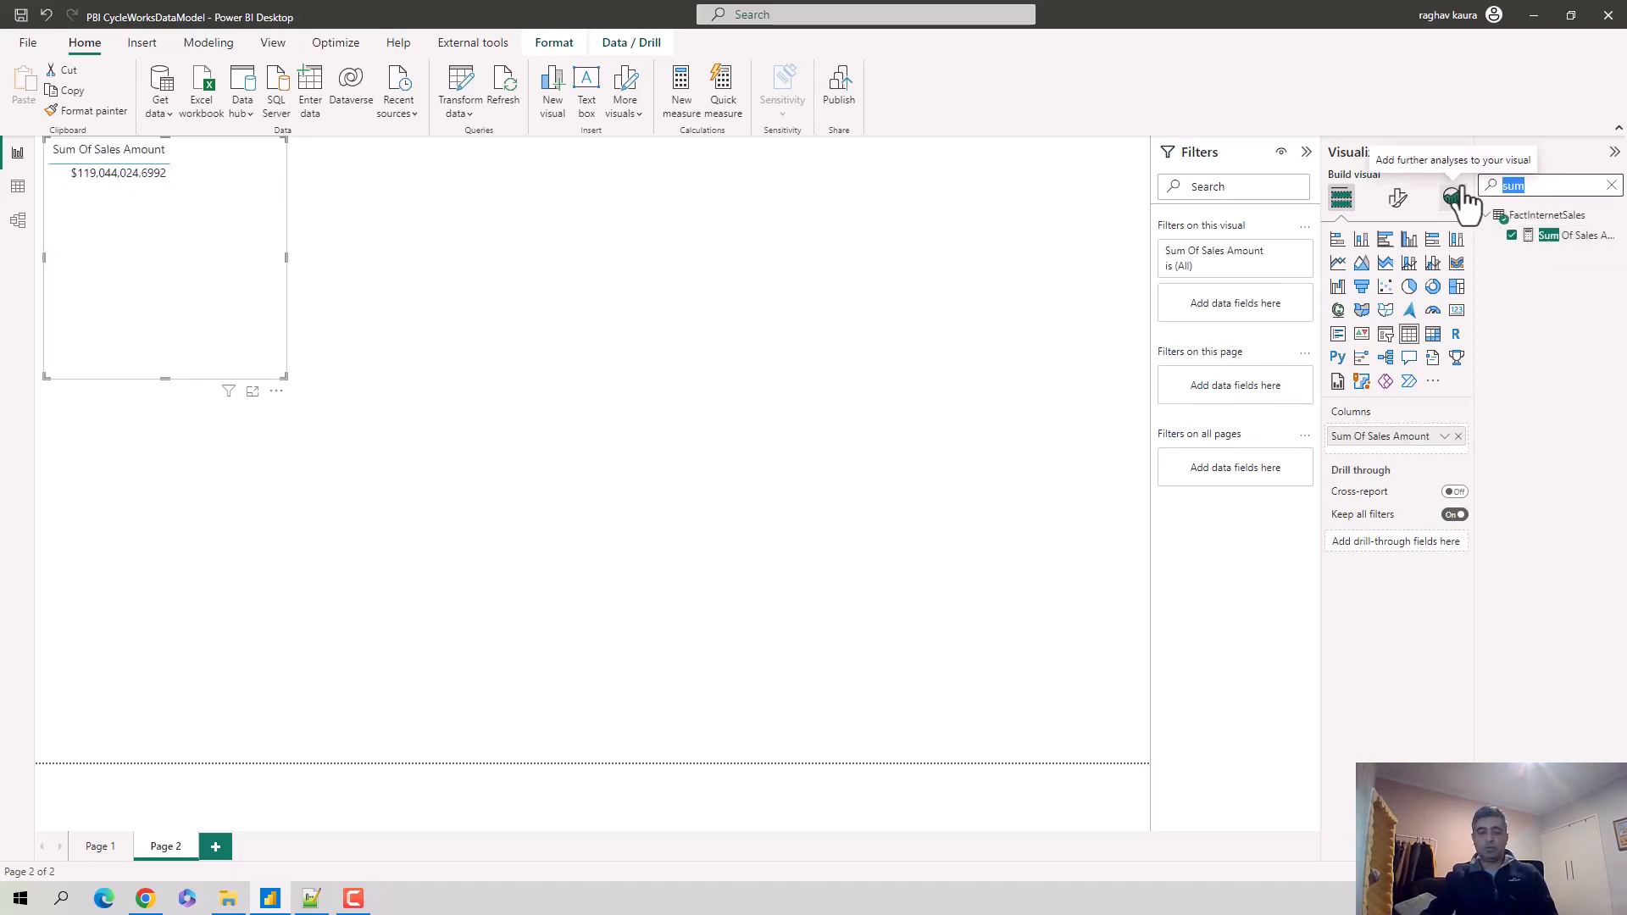
{"action": "type", "text": "english"}
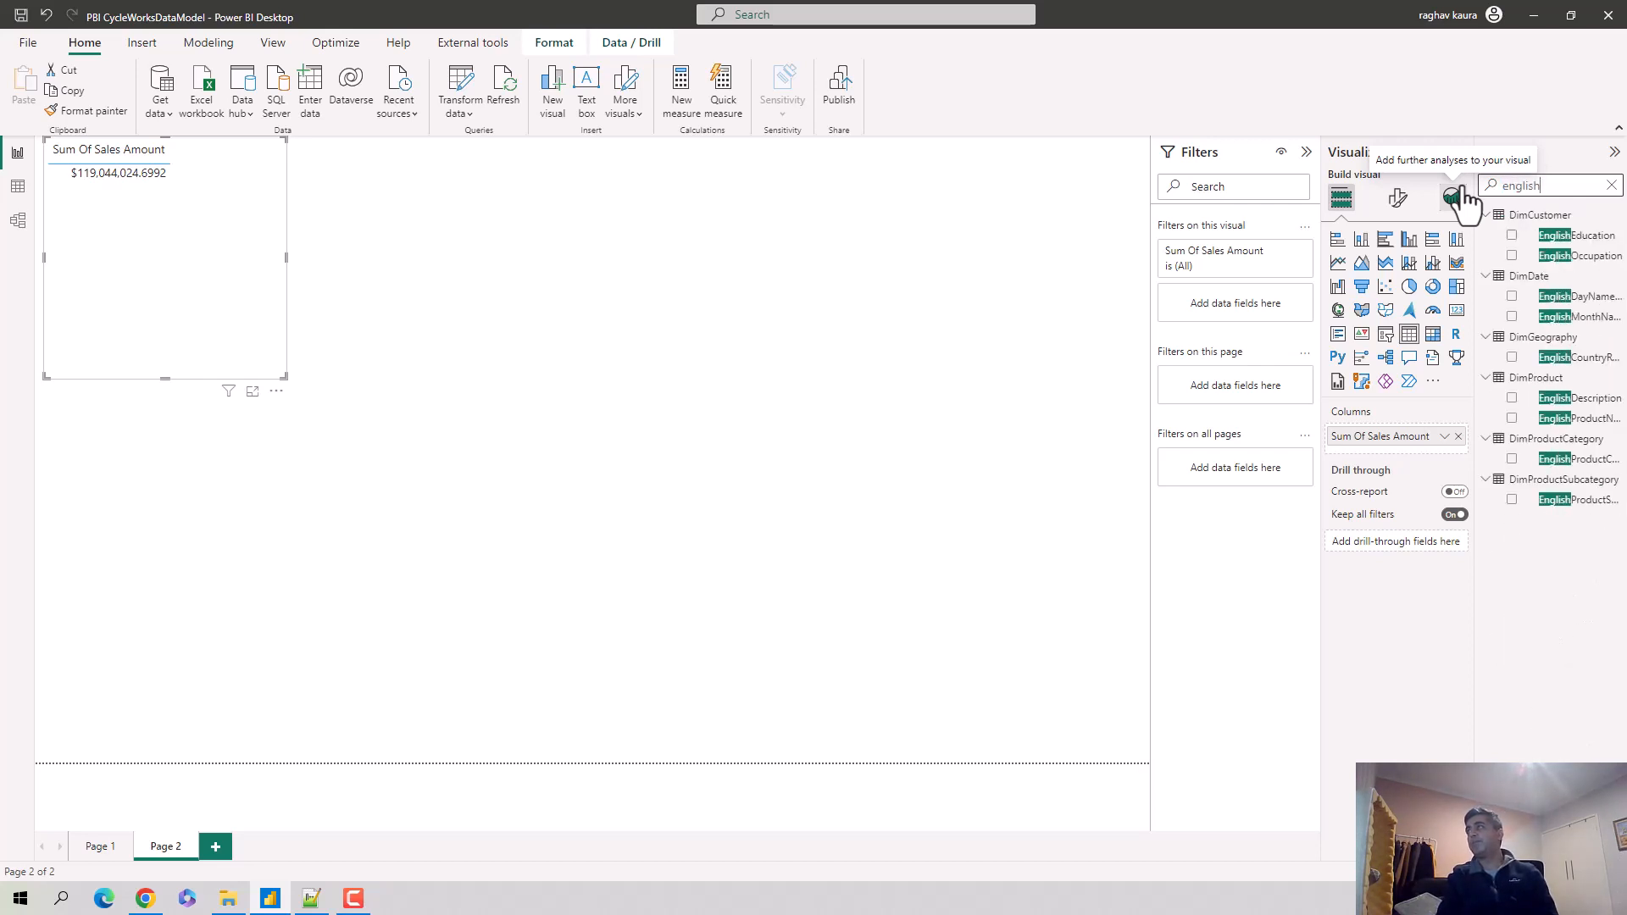
{"action": "type", "text": "pro"}
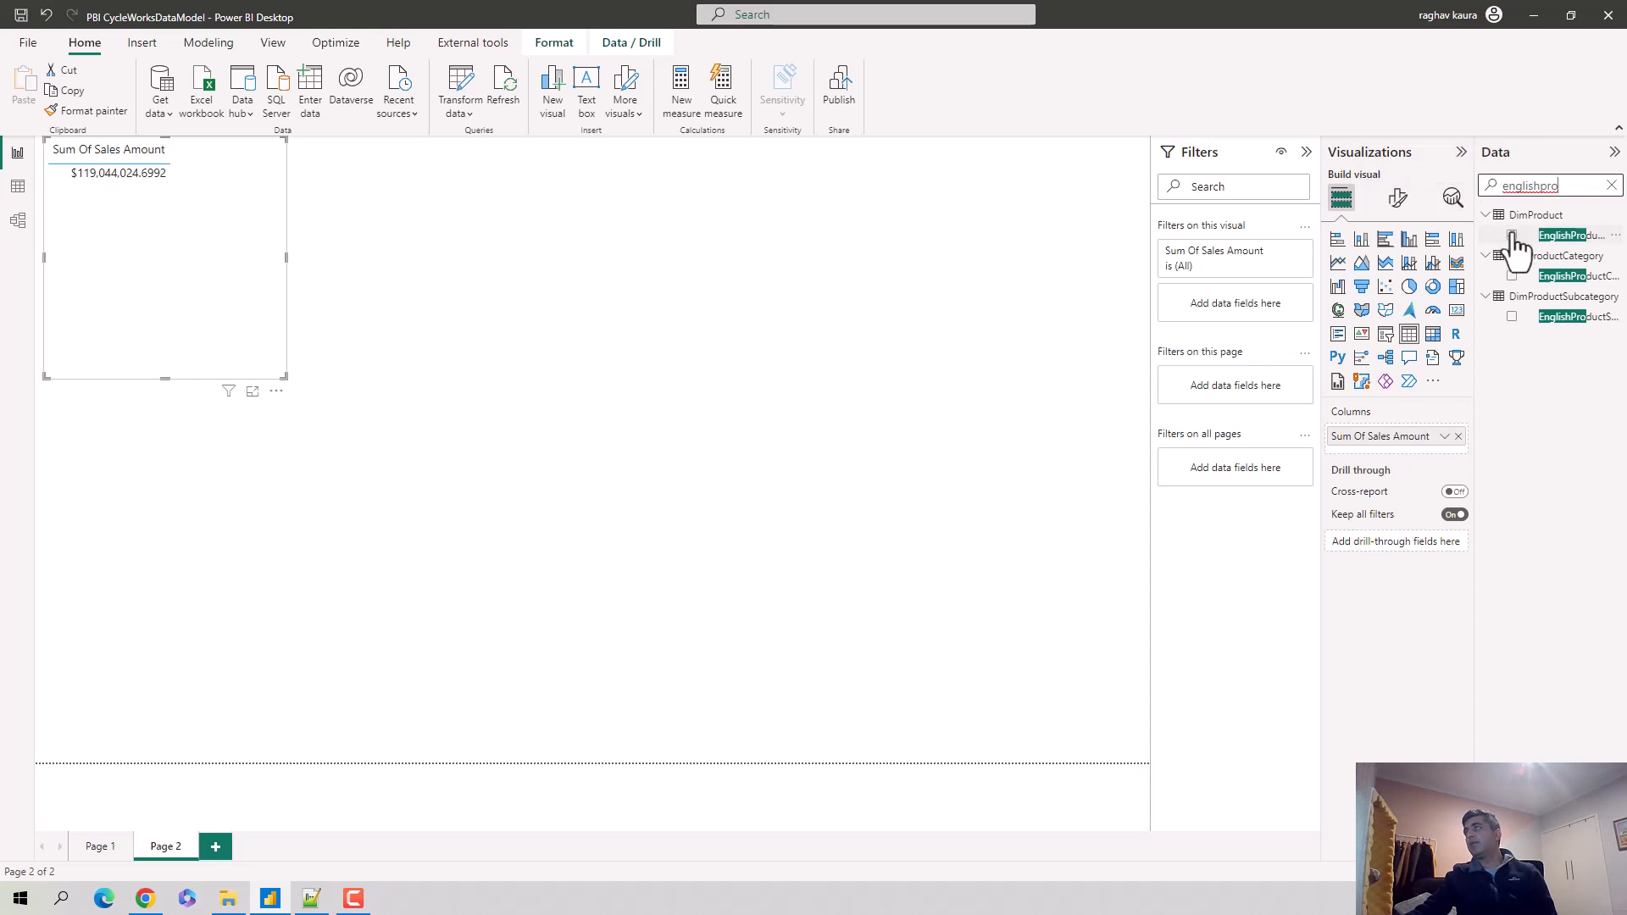
{"action": "left_click_drag", "start_coordinate": [1515, 246], "coordinate": [1389, 472]}
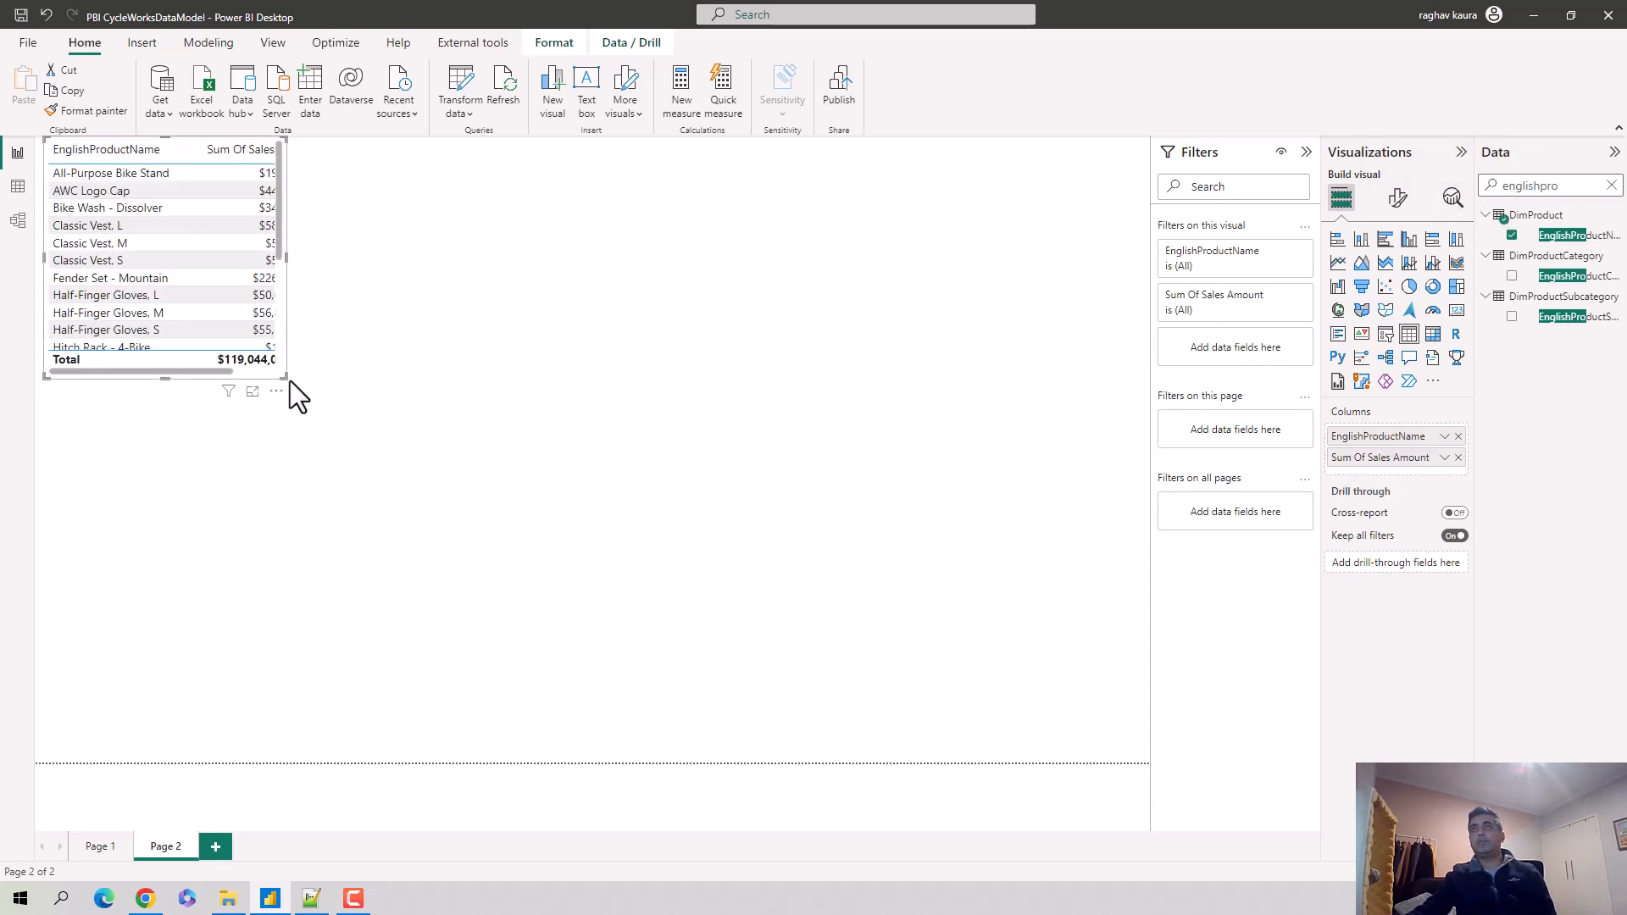
Step: Enlarge the table visual to fill most of the Page 2 canvas and turn off its totals row
{"action": "left_click_drag", "start_coordinate": [286, 378], "coordinate": [1065, 691]}
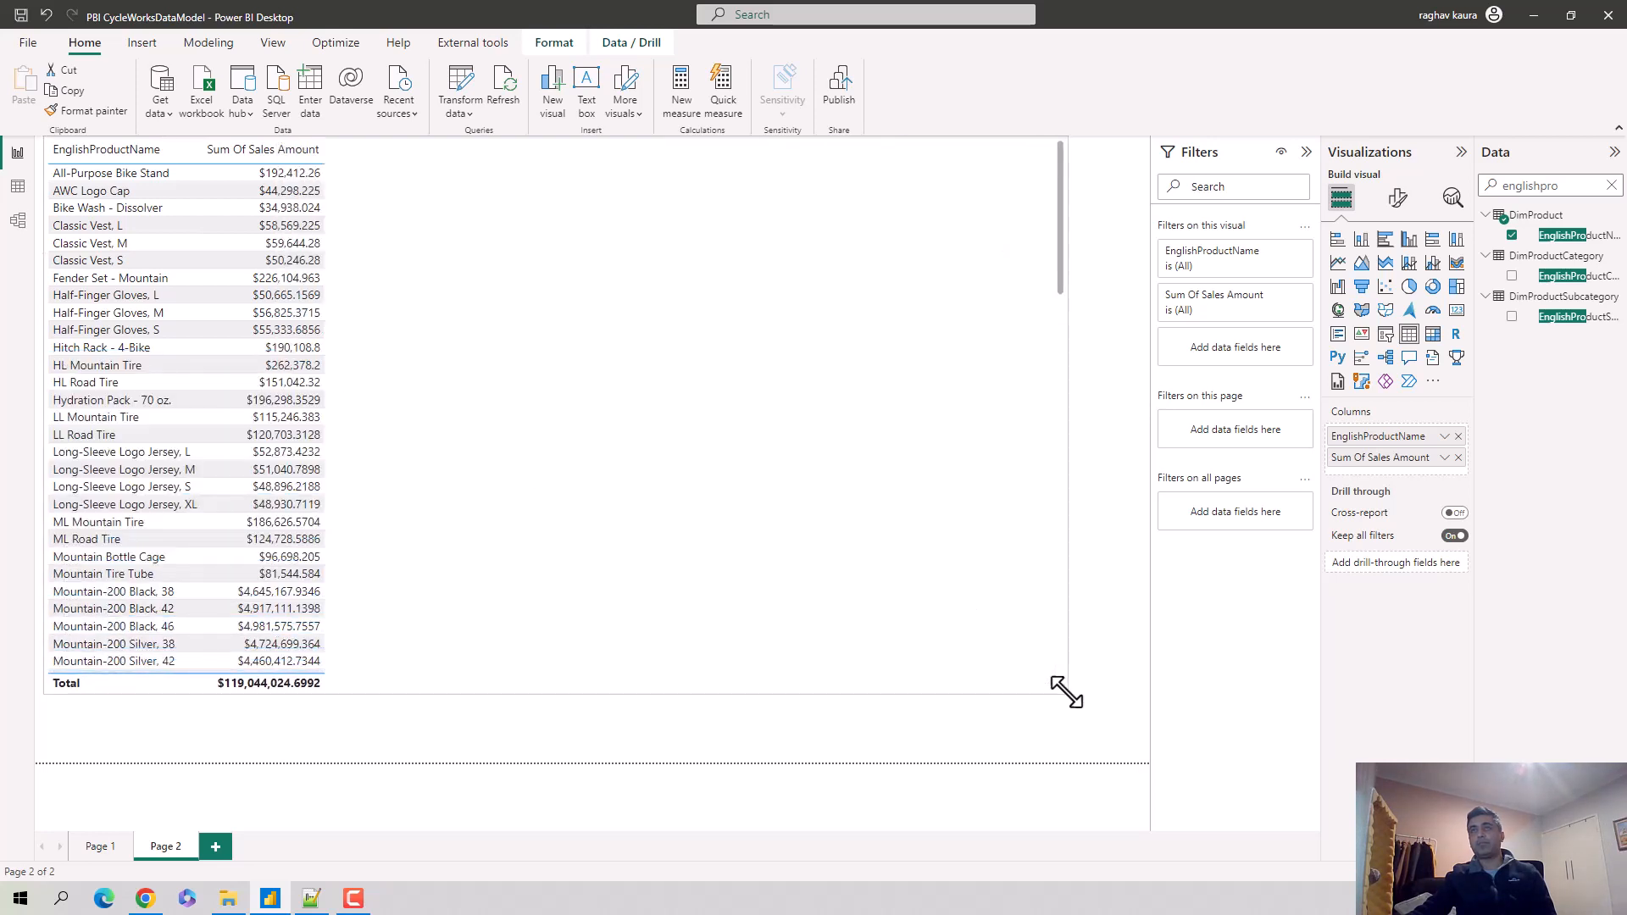
{"action": "left_click", "coordinate": [1397, 201]}
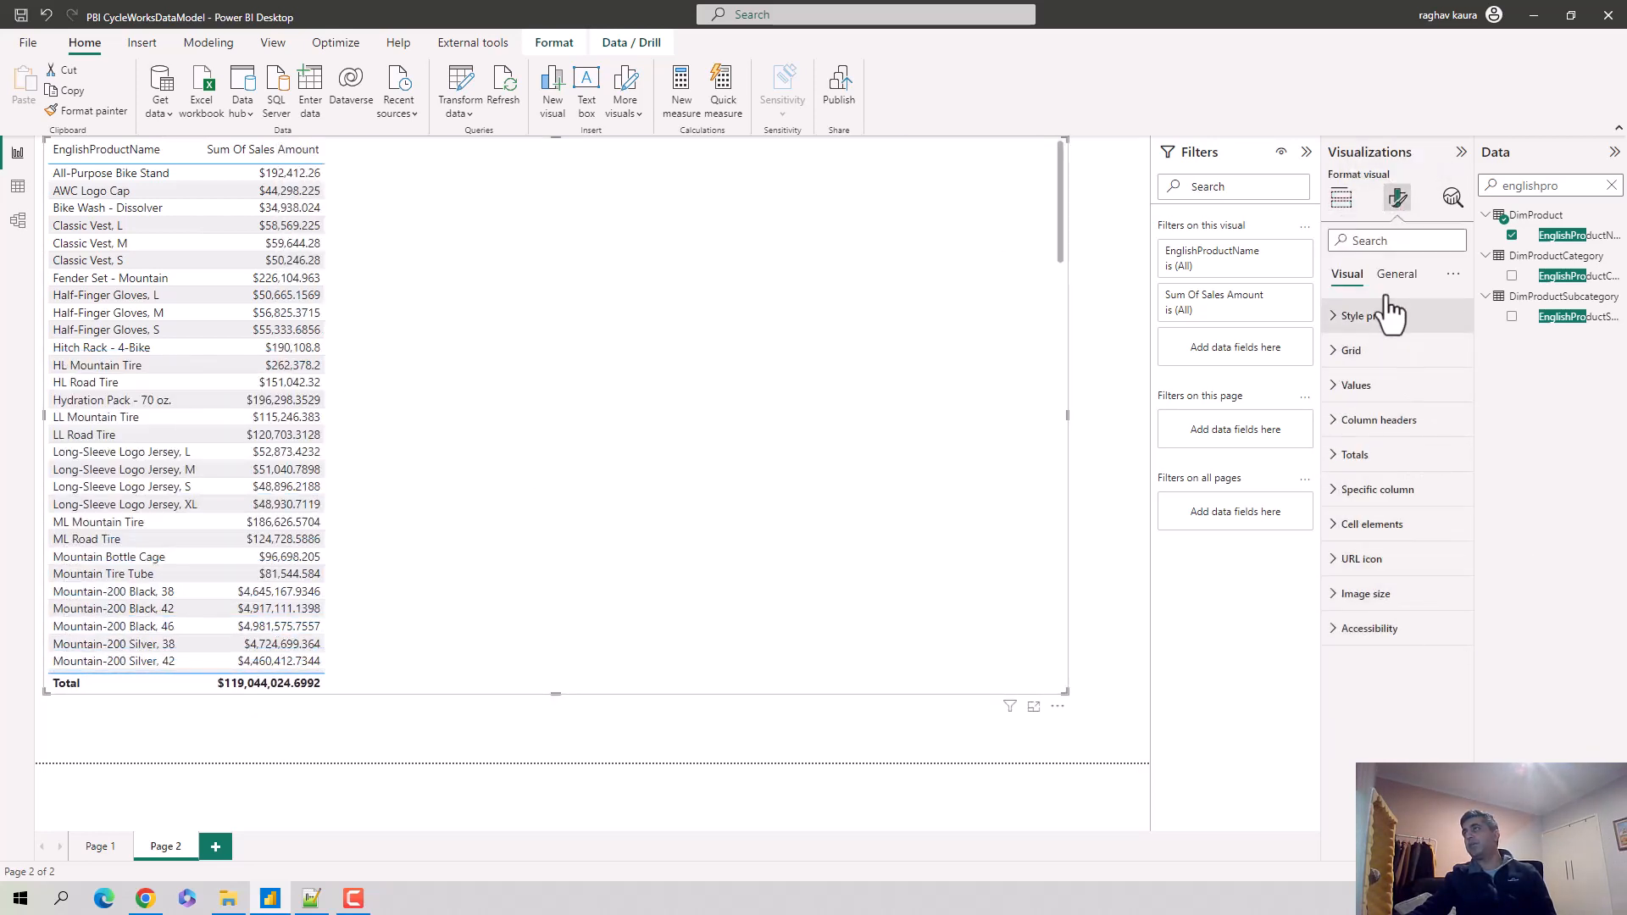
{"action": "left_click", "coordinate": [1332, 458]}
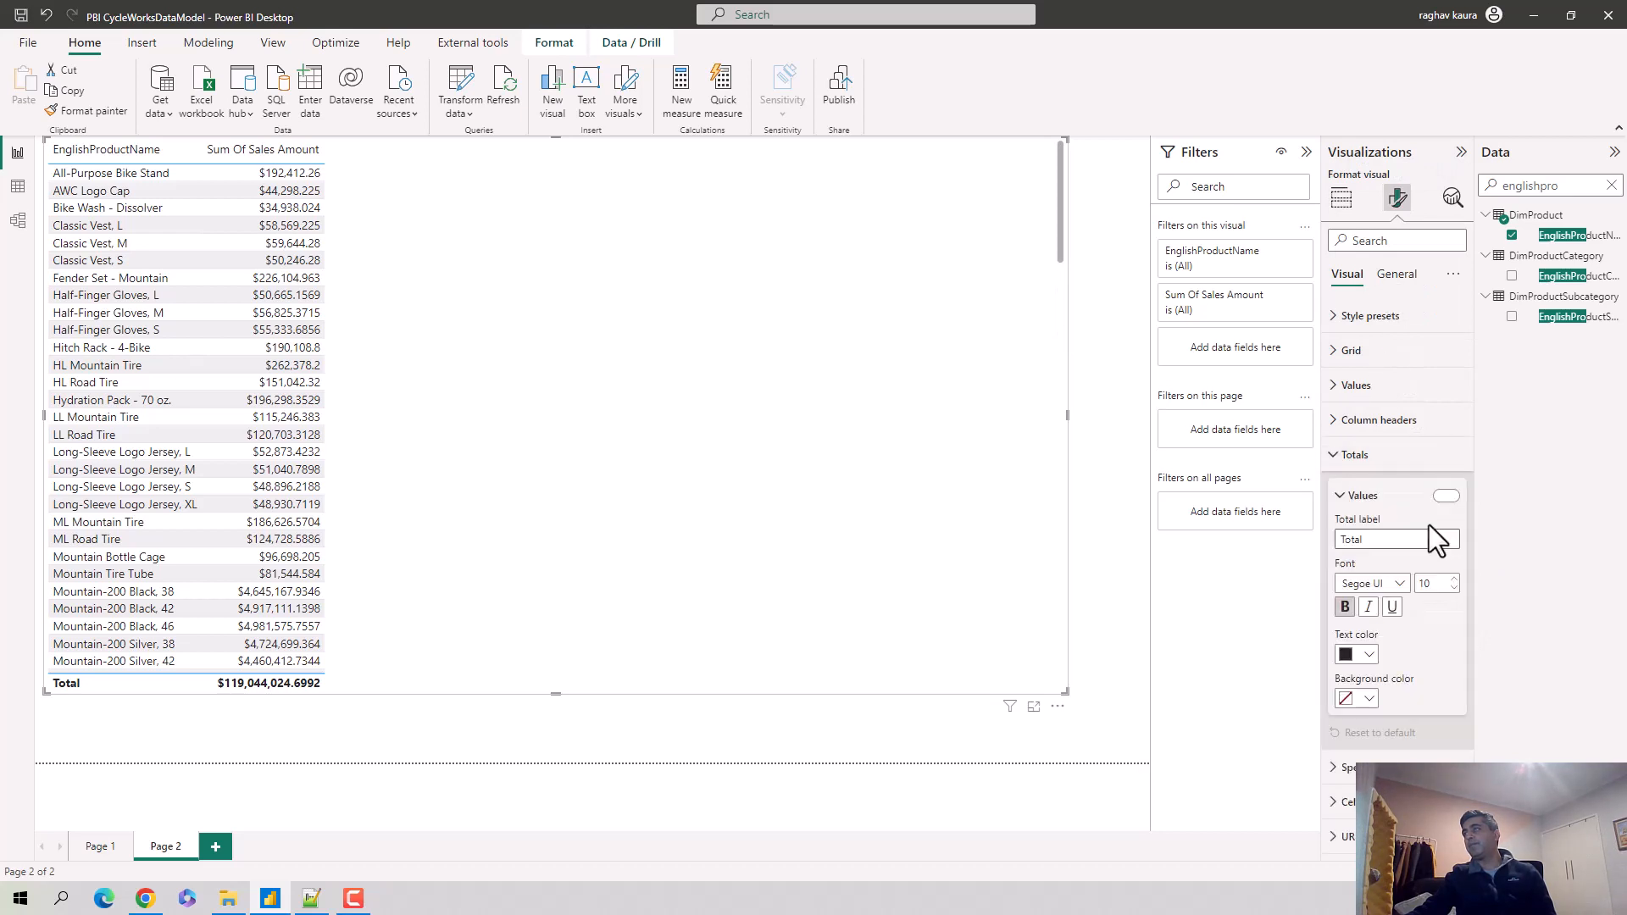
{"action": "left_click", "coordinate": [1334, 462]}
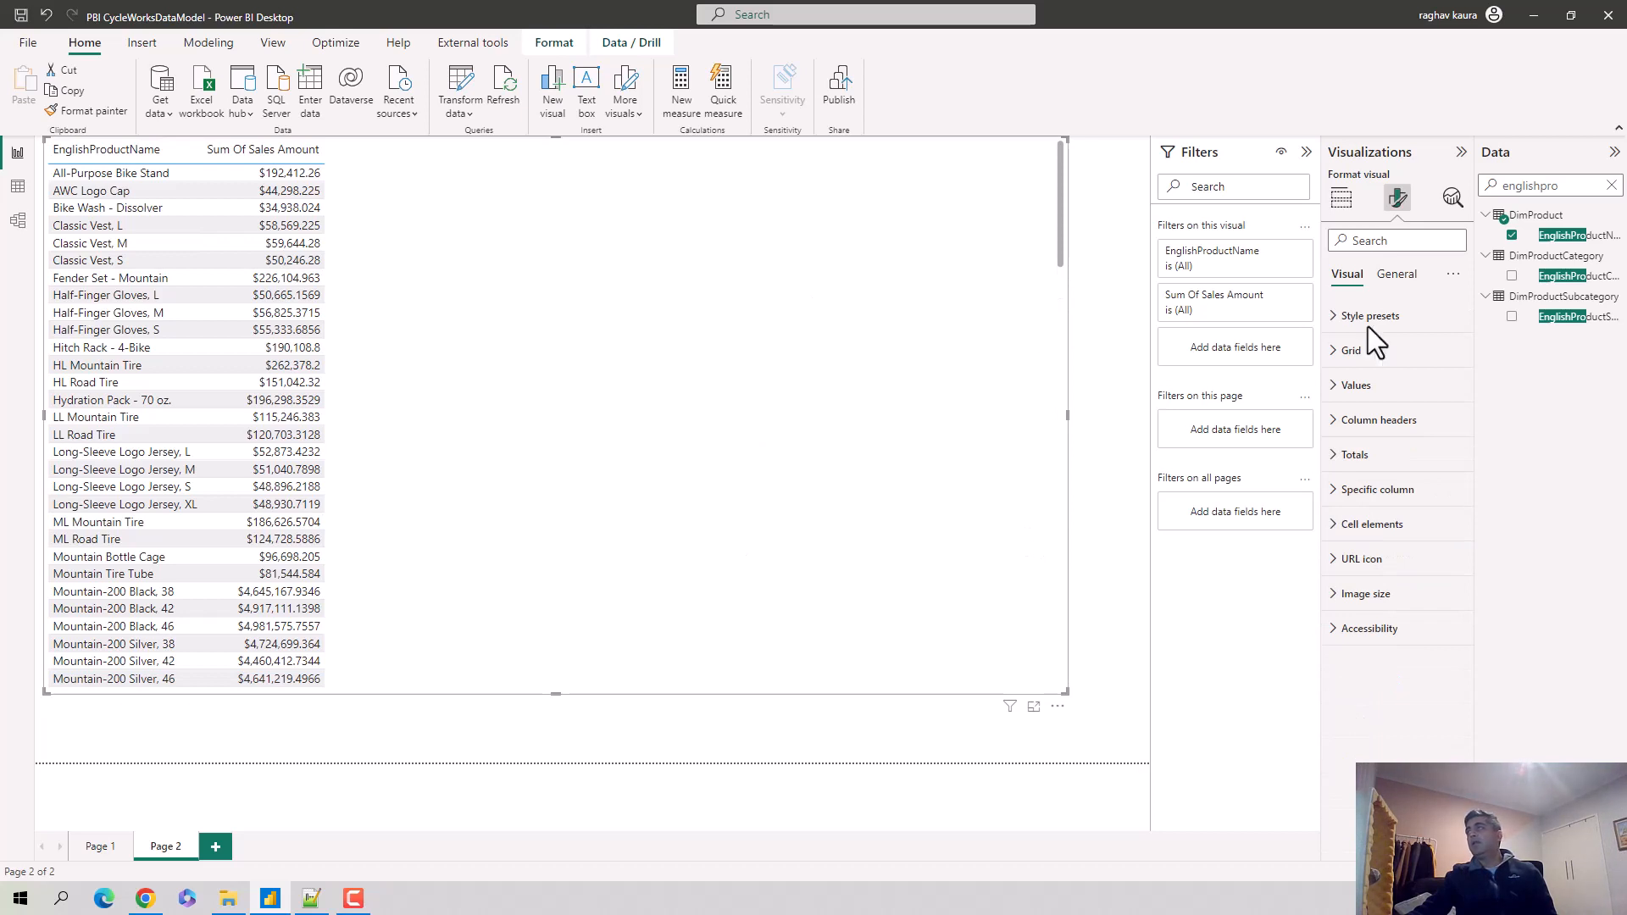
Step: Find the TopRankings measure with the search term rank, add it to the table and sort the table by it in ascending order
{"action": "left_click_drag", "start_coordinate": [1568, 188], "coordinate": [1449, 193]}
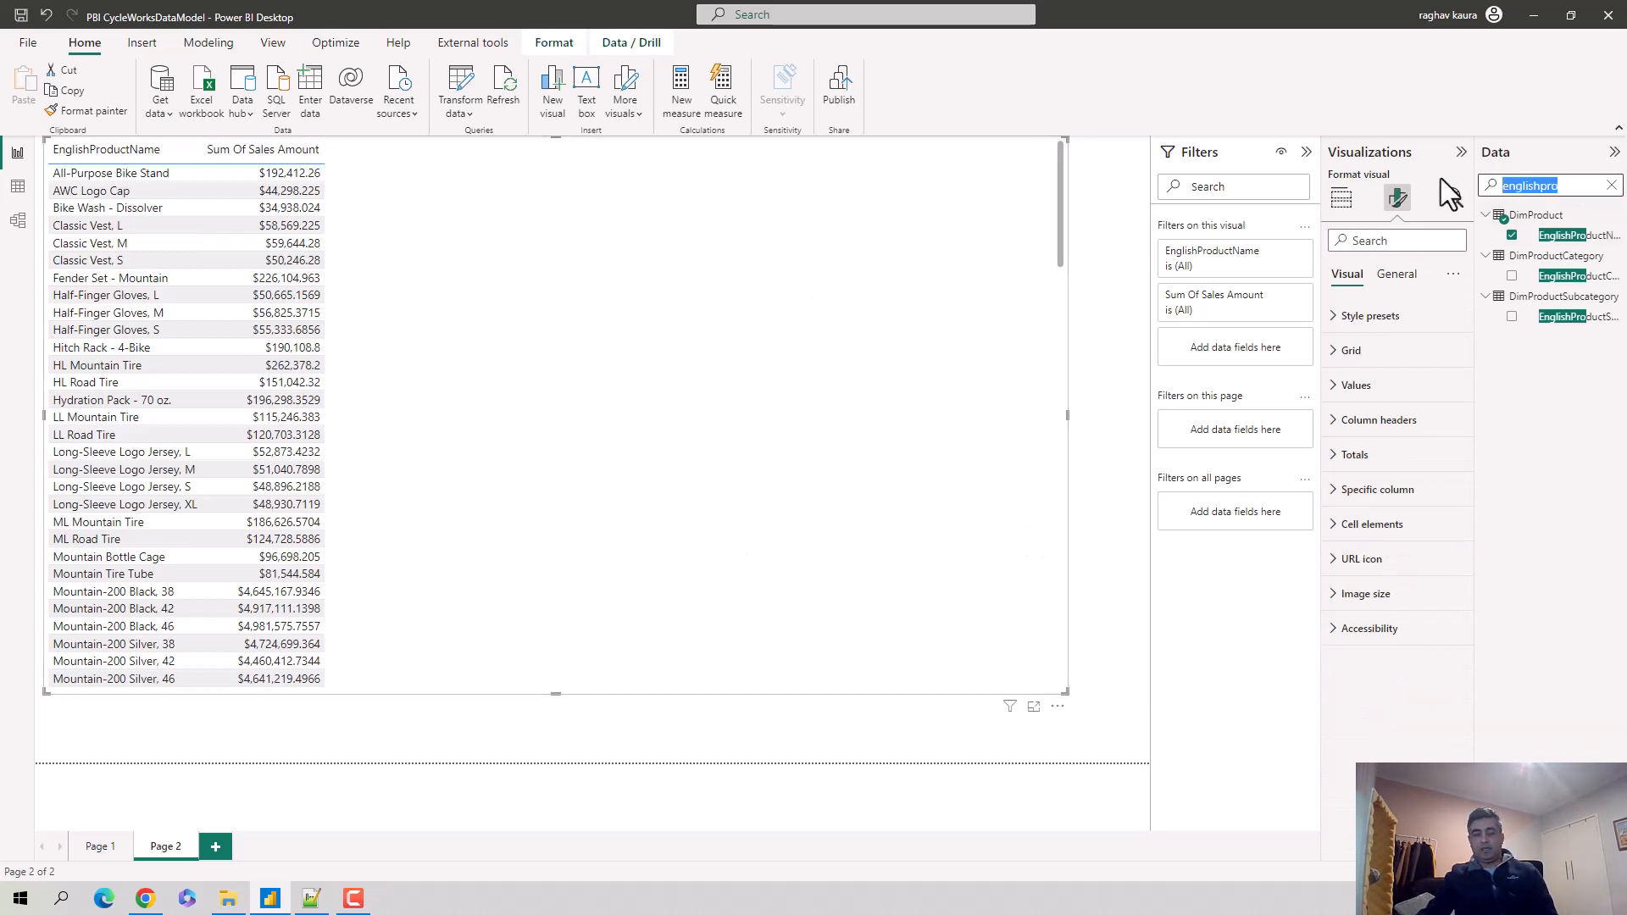
{"action": "type", "text": "rank"}
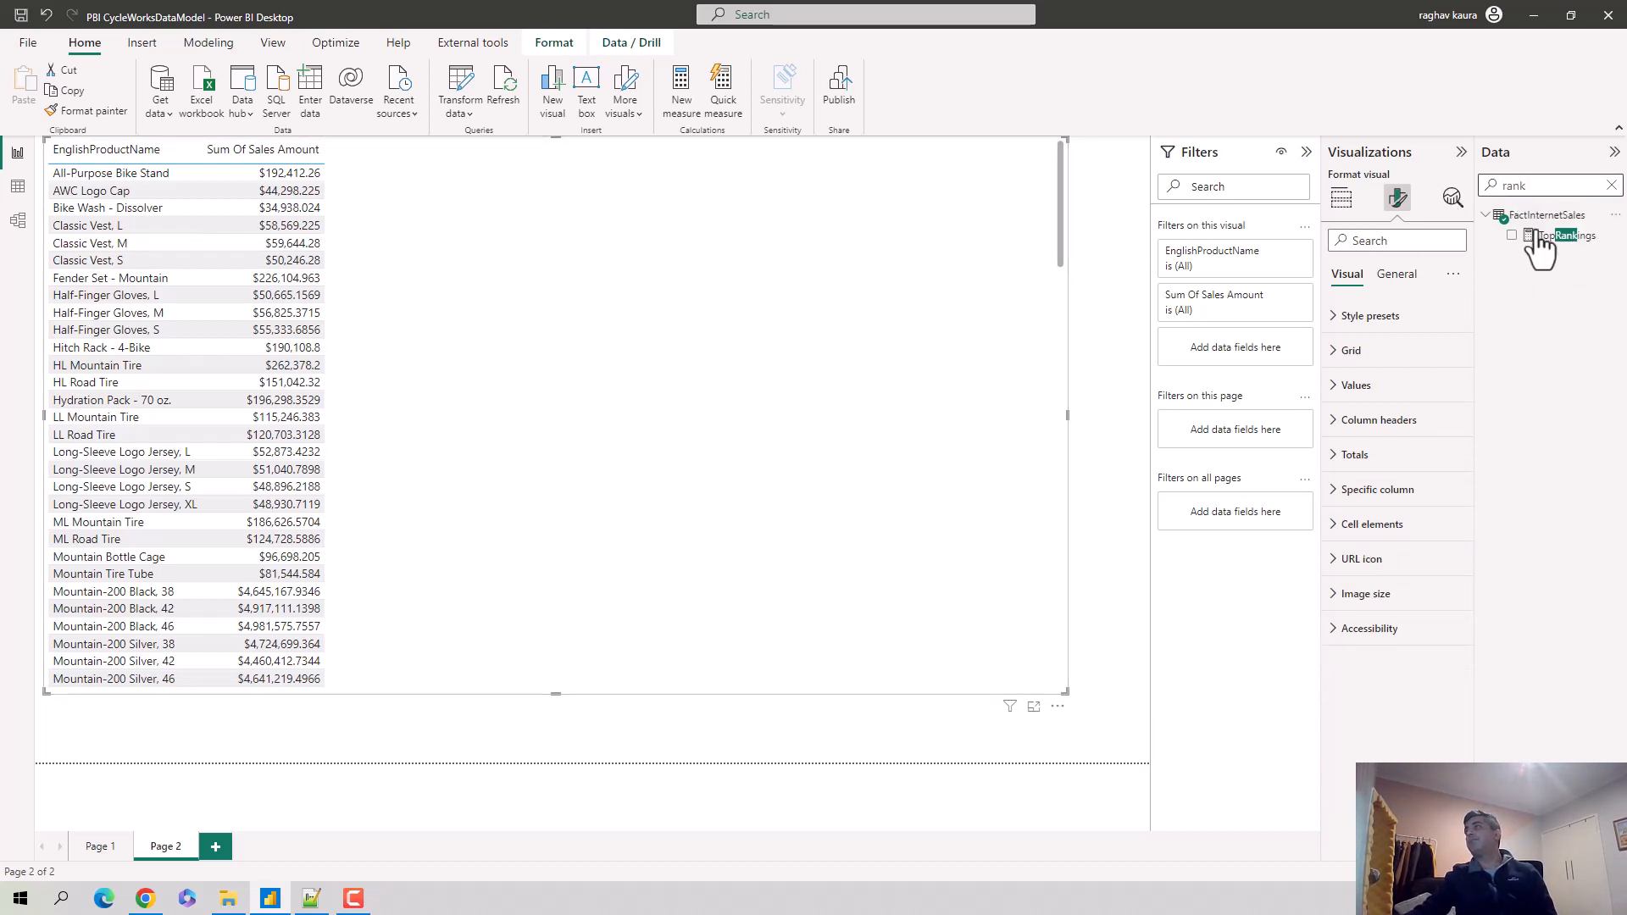
{"action": "left_click", "coordinate": [1512, 236]}
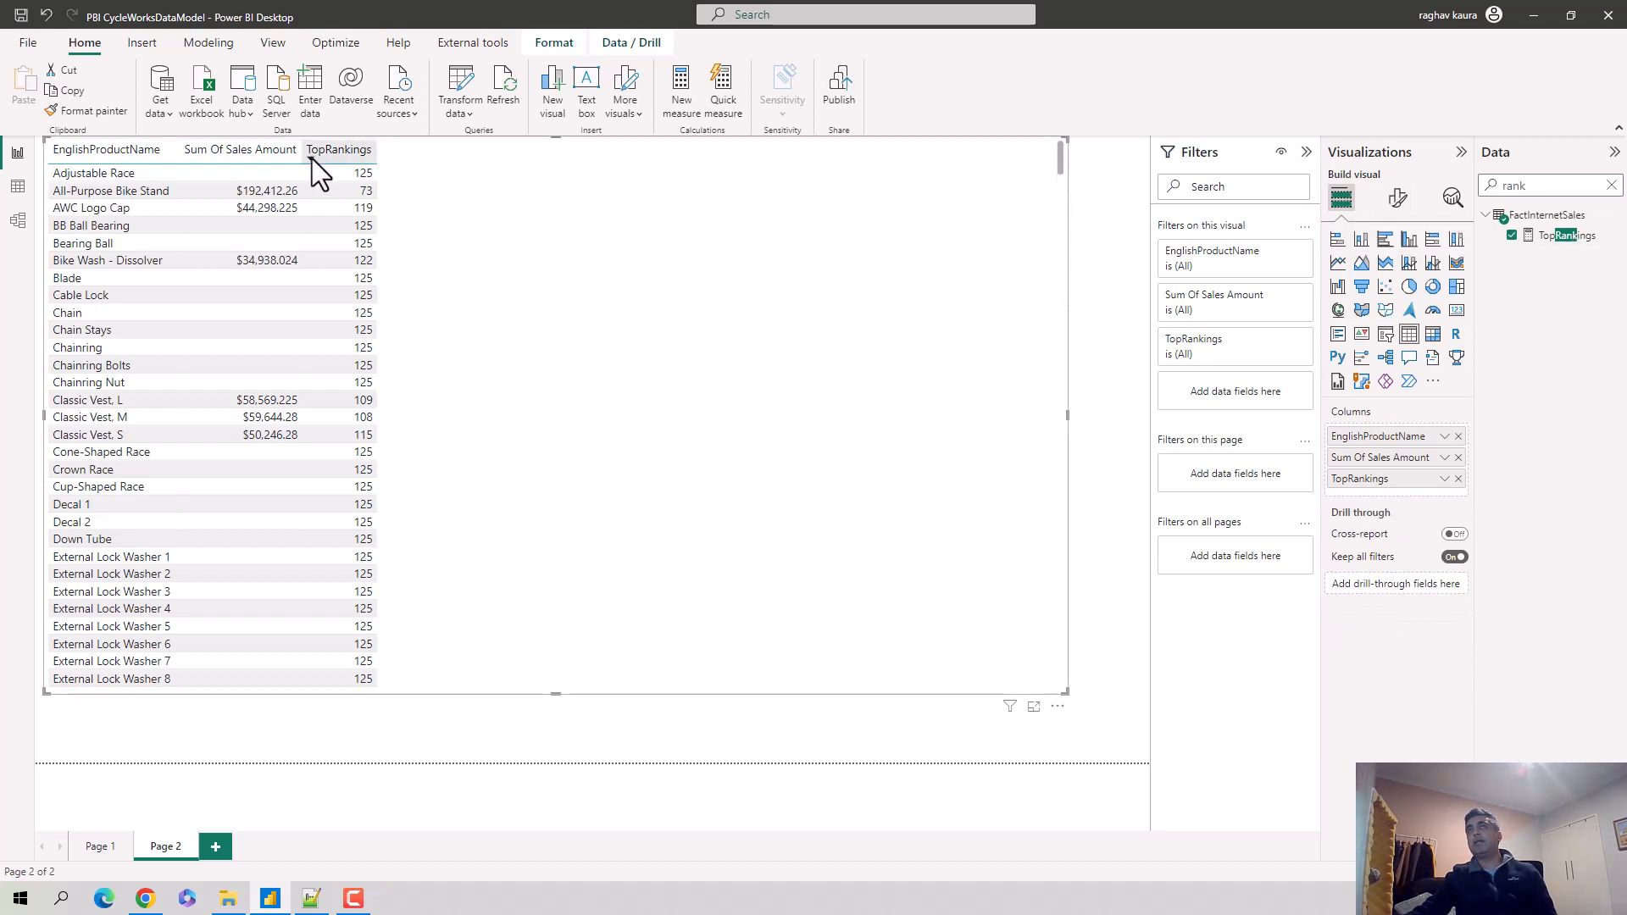
{"action": "left_click", "coordinate": [343, 150]}
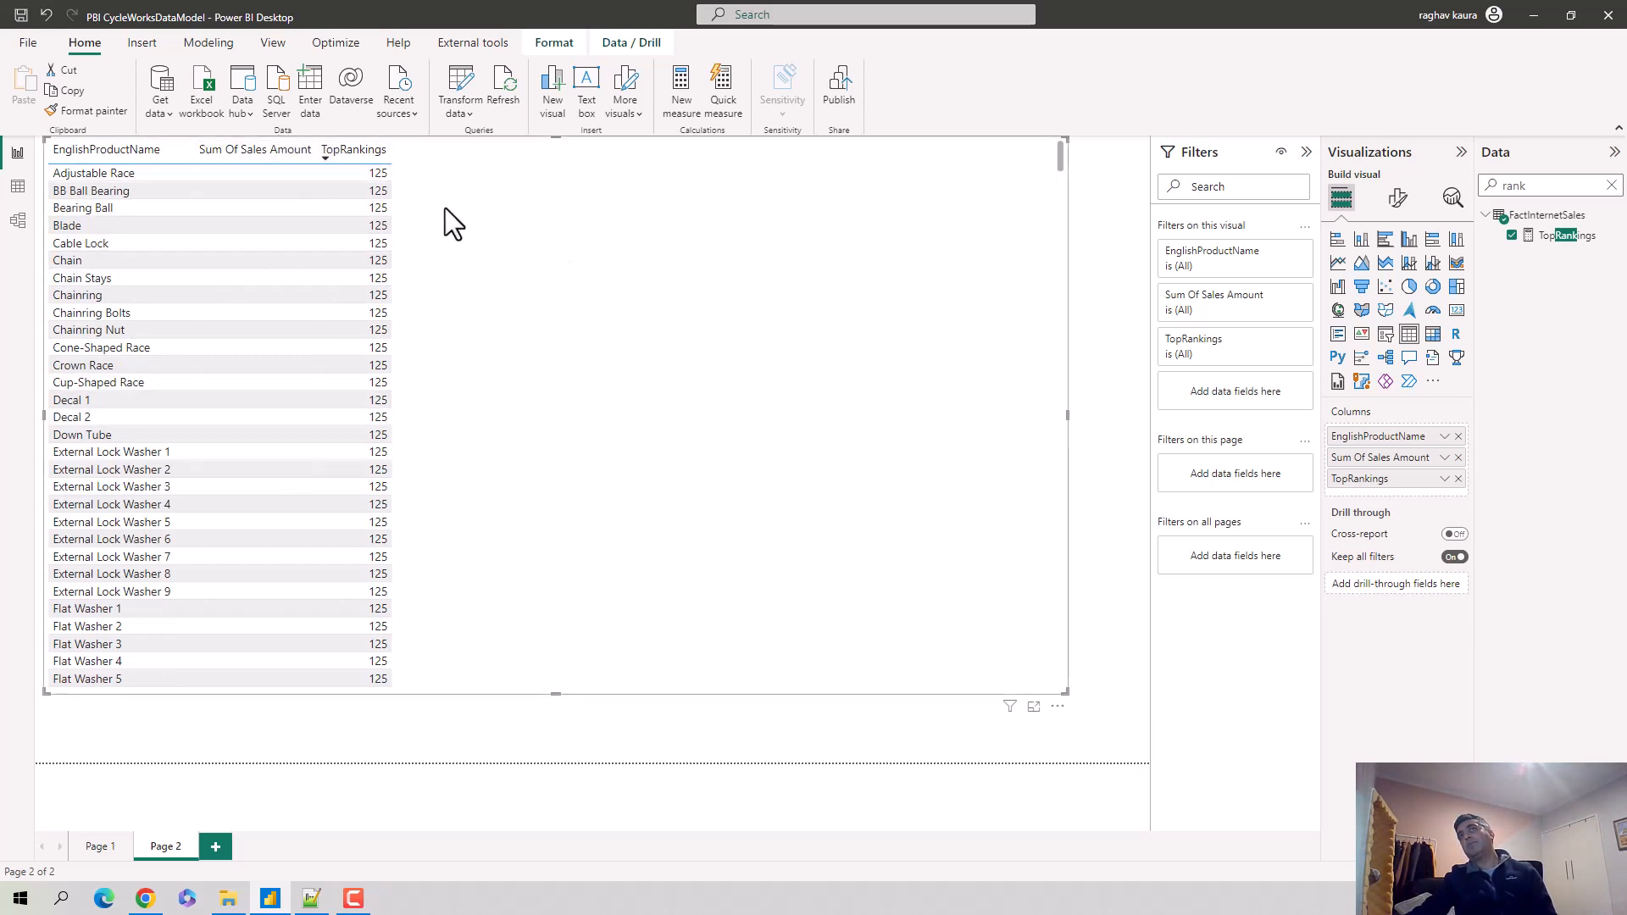
{"action": "left_click", "coordinate": [330, 158]}
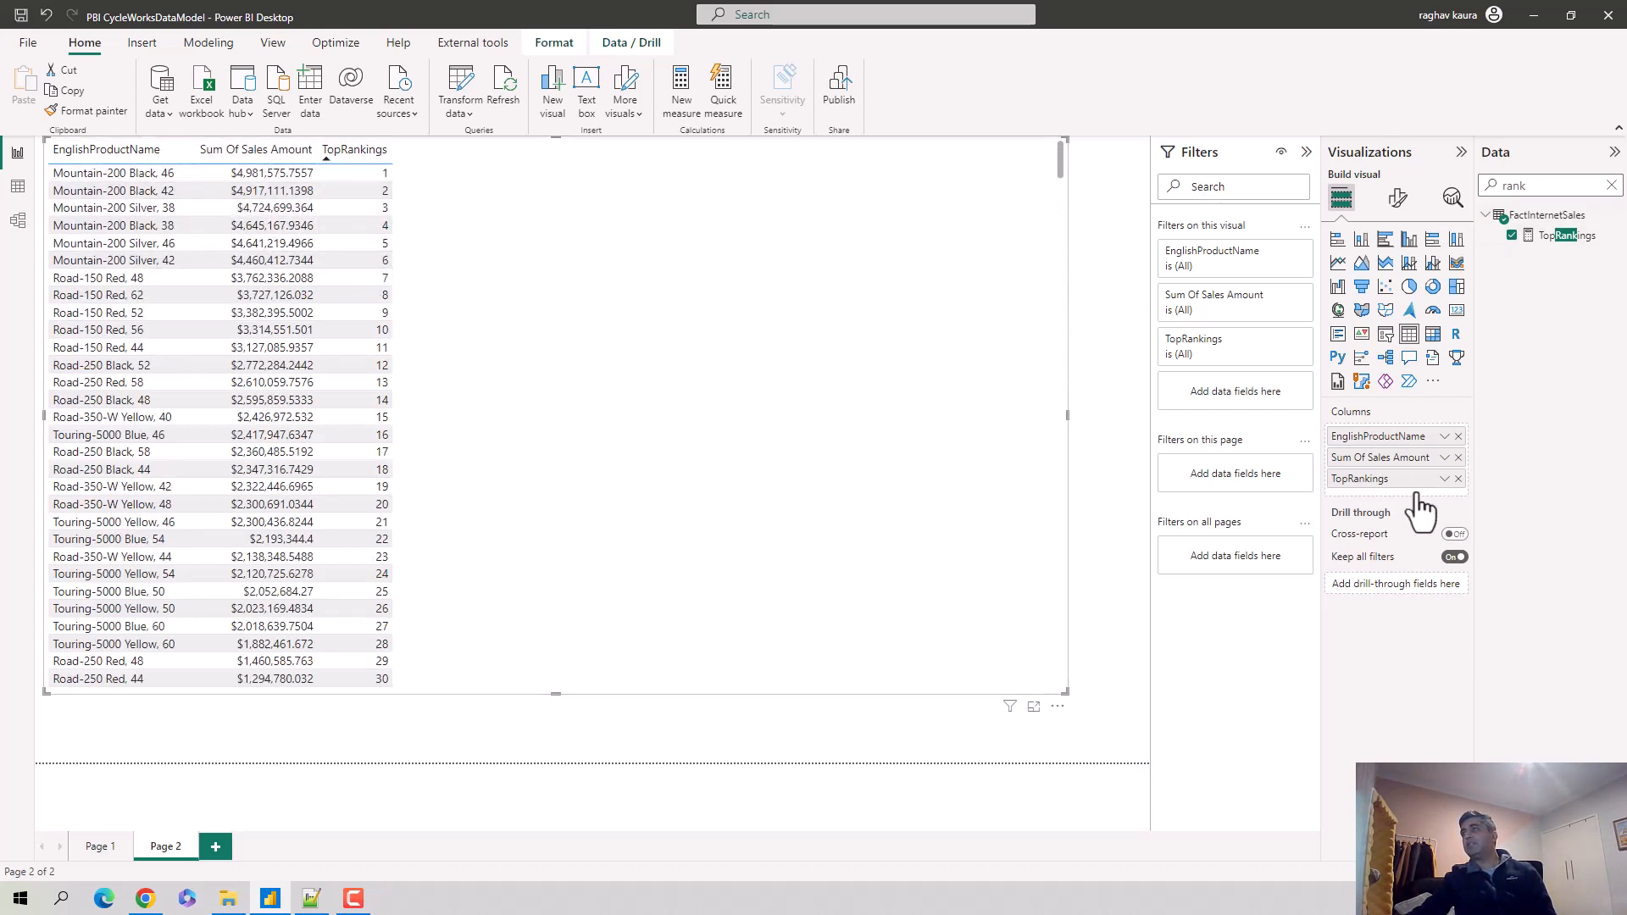
Step: Find the Sum Of Sales Amount measure in the data fields and set its format to Whole number
{"action": "double_click", "coordinate": [1549, 193]}
{"action": "type", "text": "sum"}
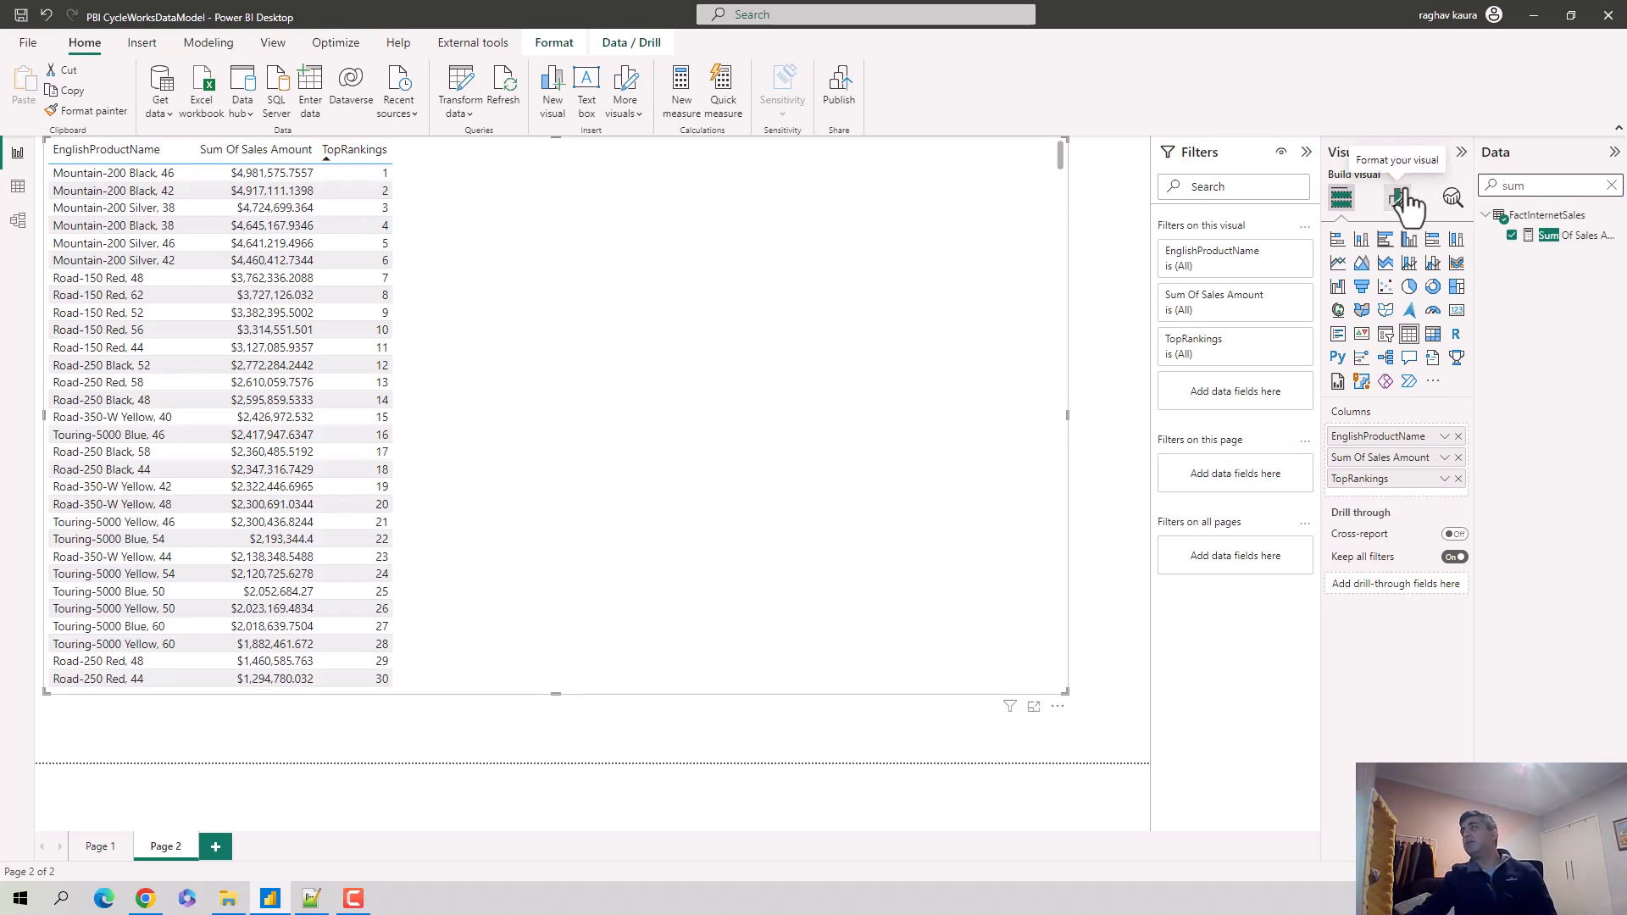
{"action": "left_click", "coordinate": [1569, 235]}
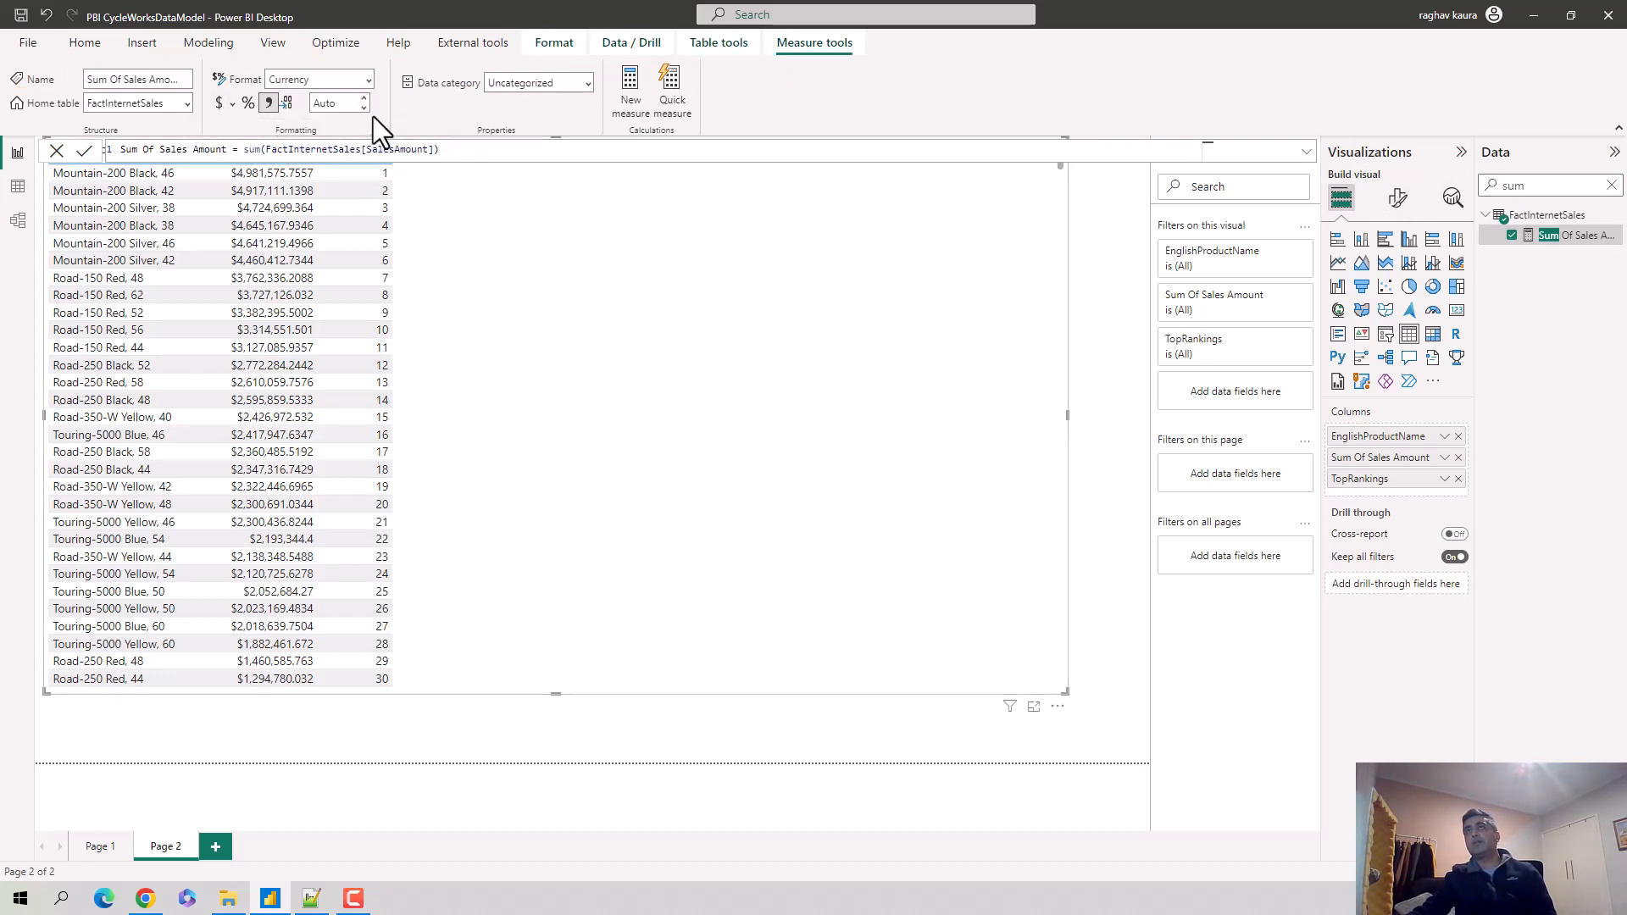
{"action": "left_click", "coordinate": [326, 102]}
{"action": "left_click", "coordinate": [368, 80]}
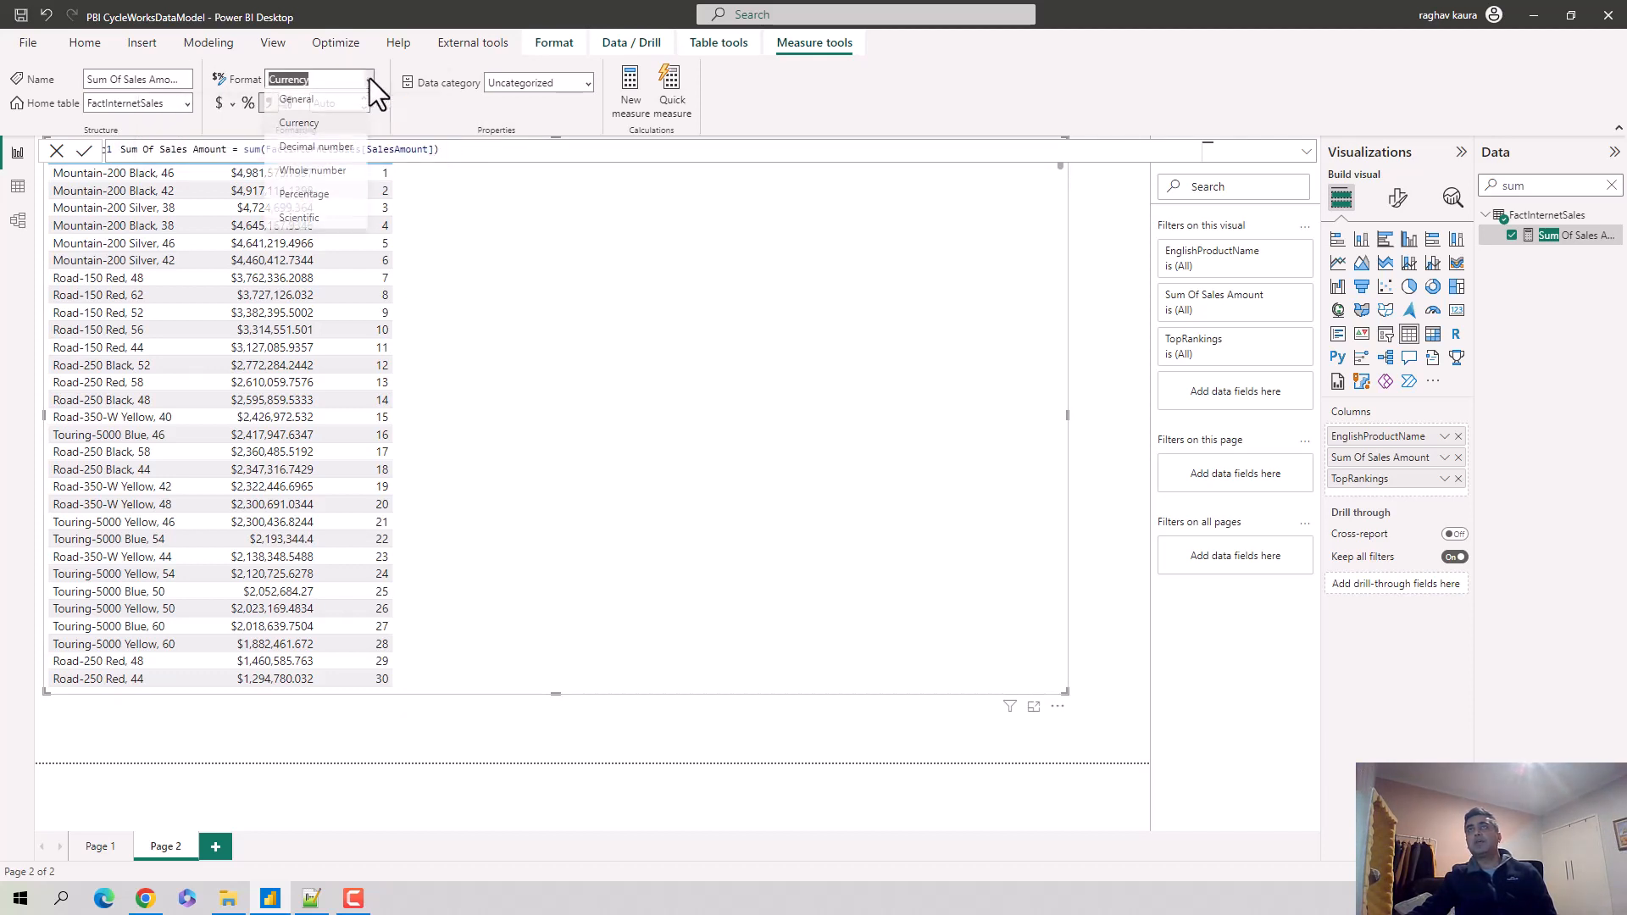
{"action": "left_click", "coordinate": [311, 173]}
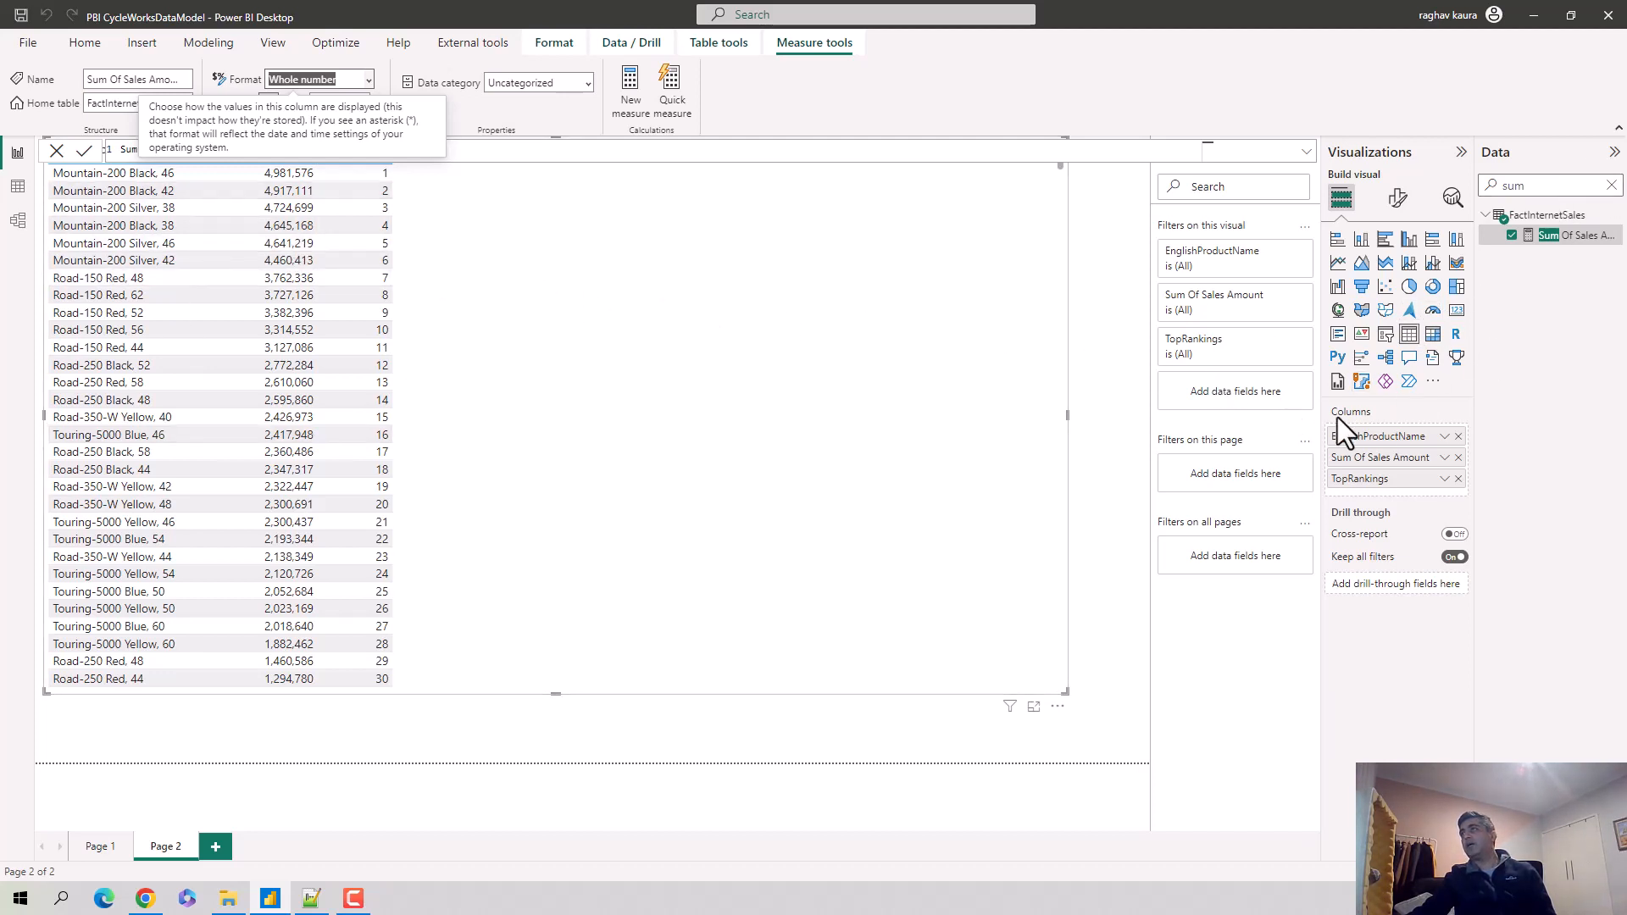
Step: Filter the table visual to items whose TopRankings value is less than 5
{"action": "left_click", "coordinate": [1279, 355]}
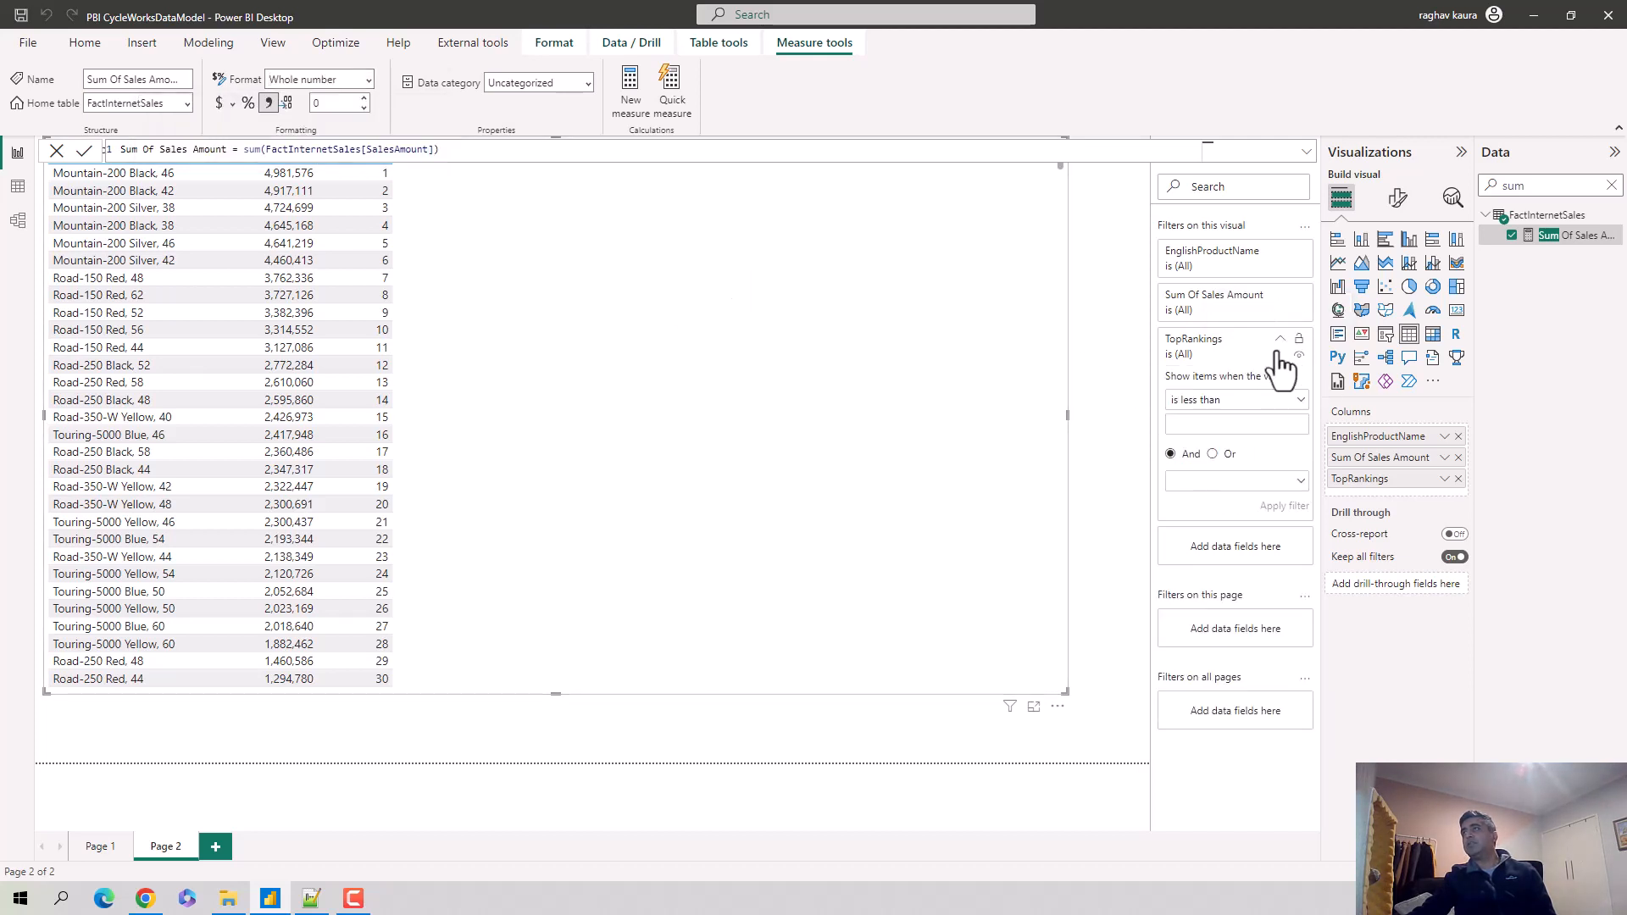
{"action": "left_click", "coordinate": [1287, 400]}
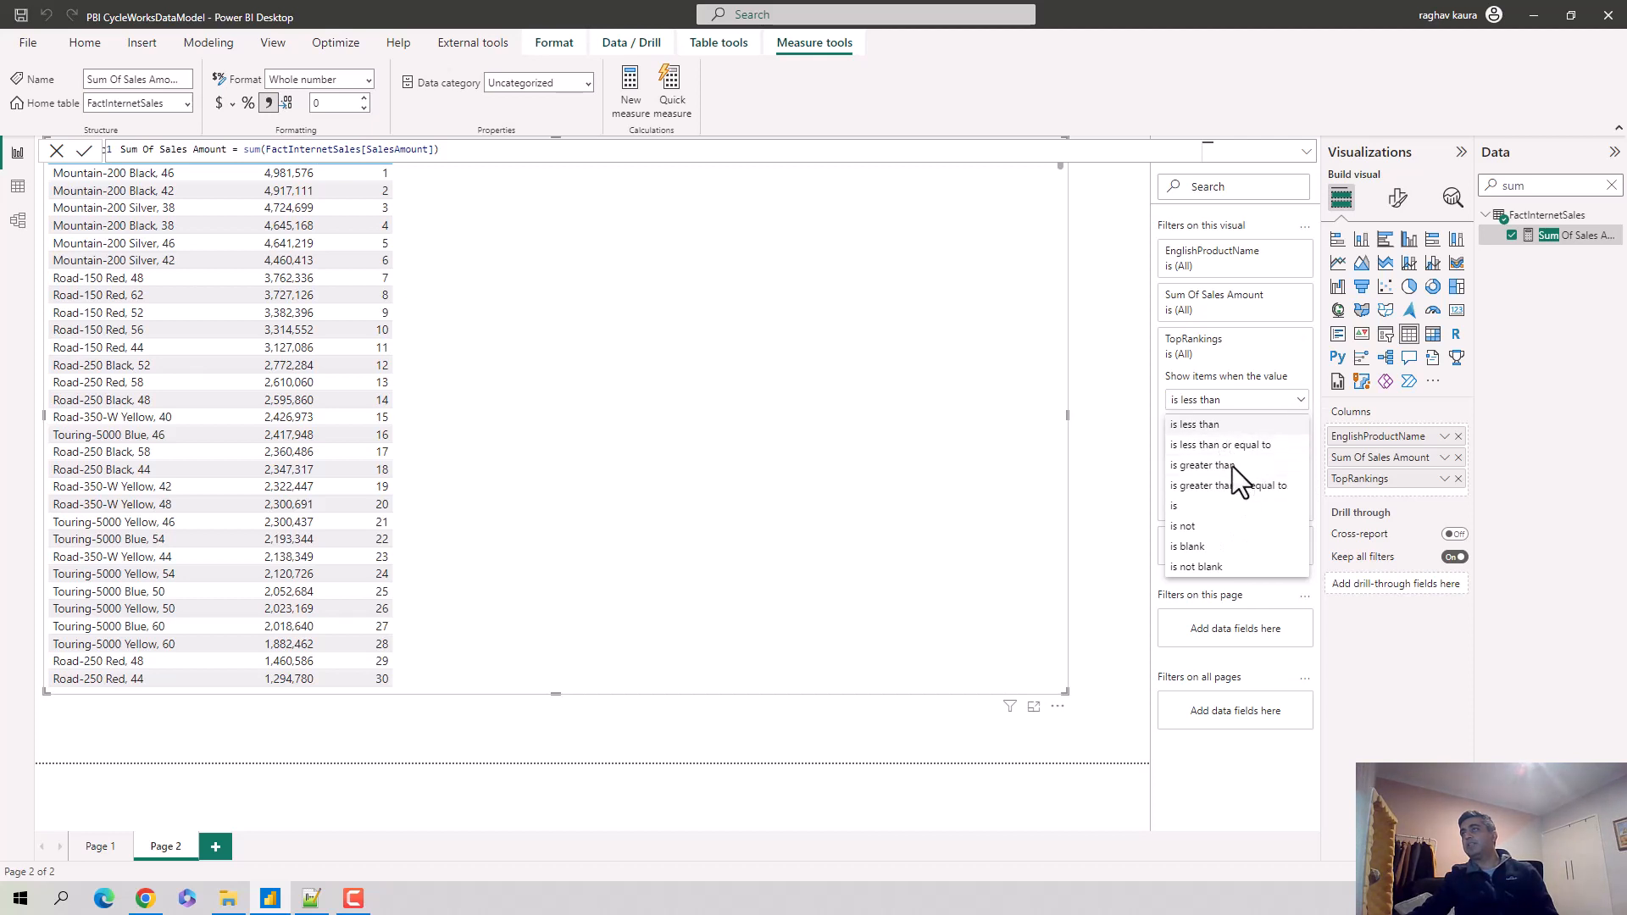
{"action": "key", "text": "Escape"}
{"action": "left_click", "coordinate": [1210, 426]}
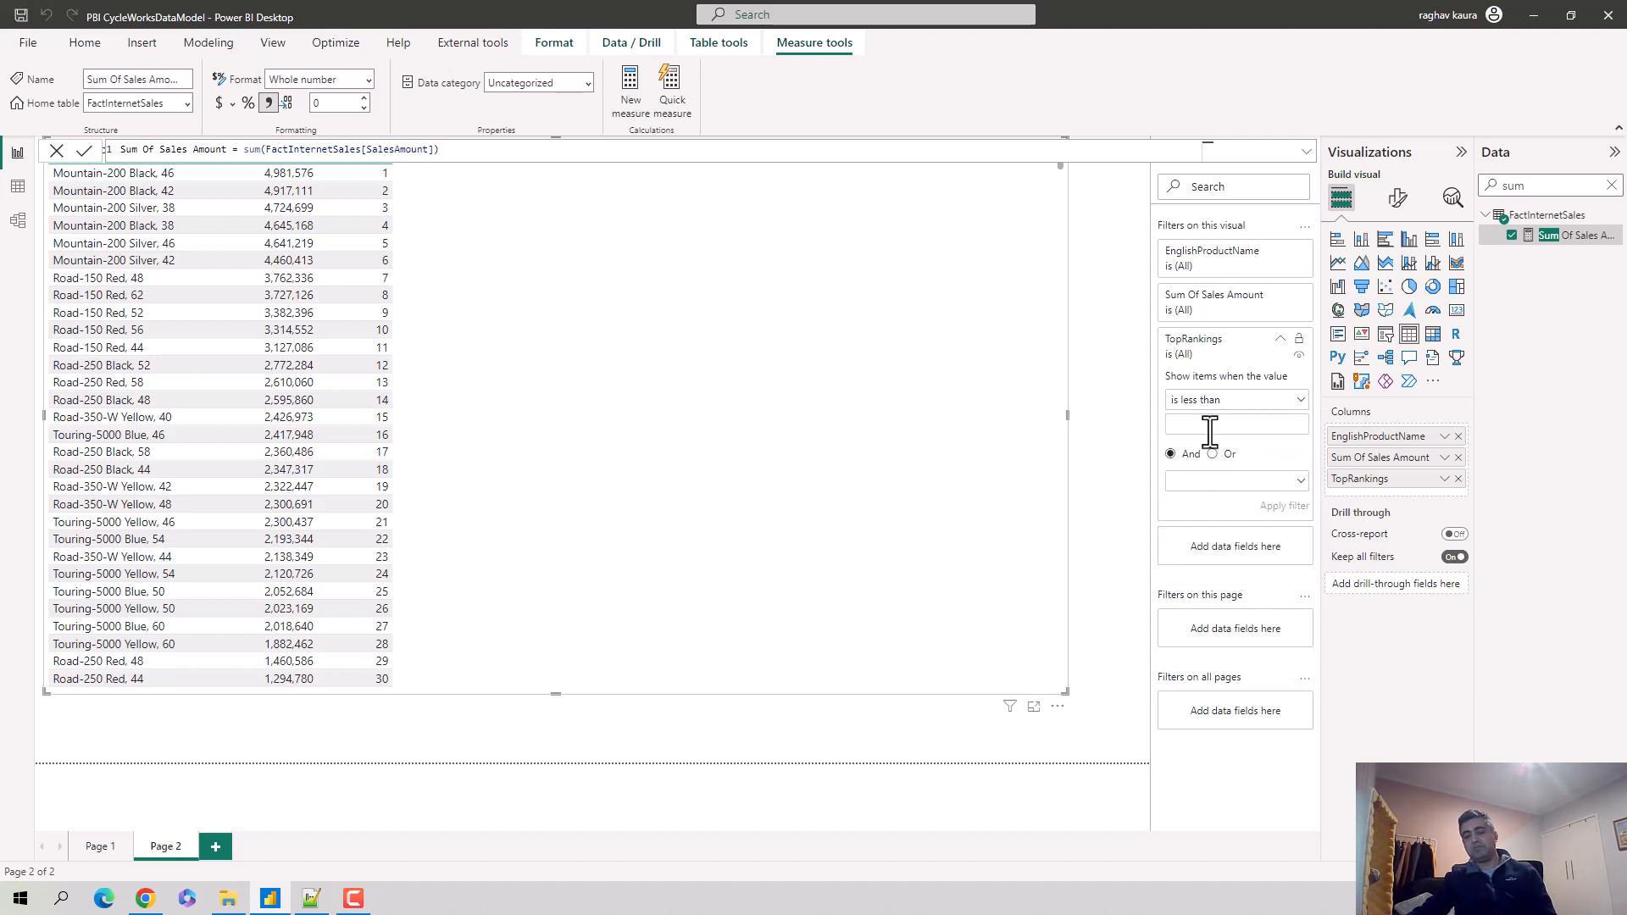
{"action": "type", "text": "5"}
{"action": "left_click", "coordinate": [1289, 507]}
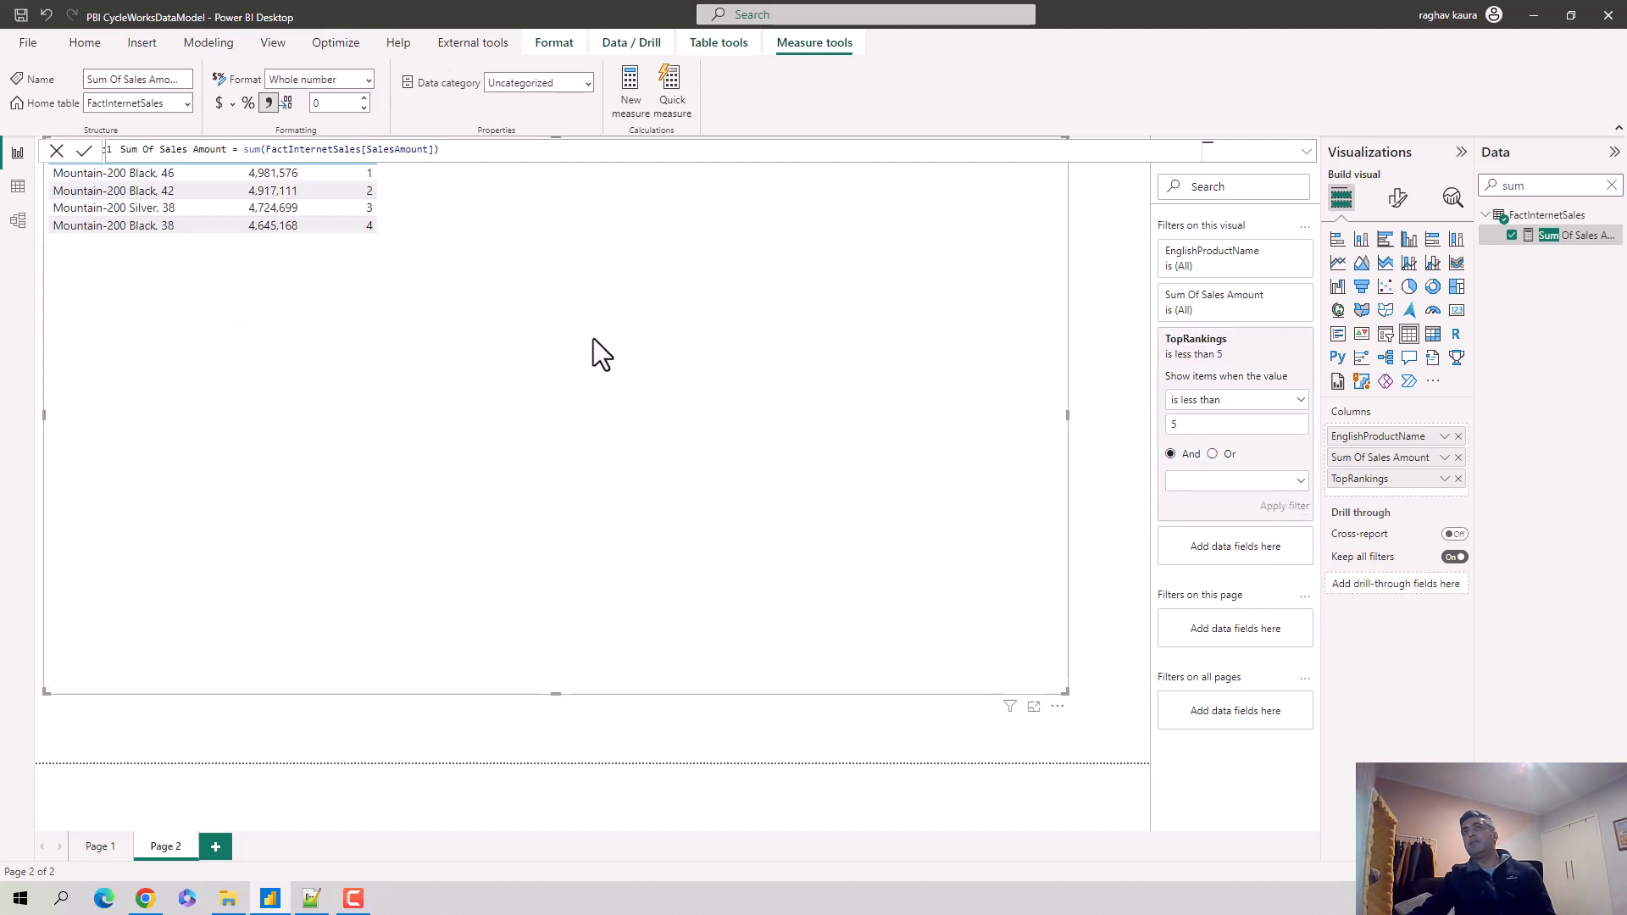
Step: Change the limit of the table's TopRankings filter to less than 6 and apply it
{"action": "left_click", "coordinate": [1193, 424]}
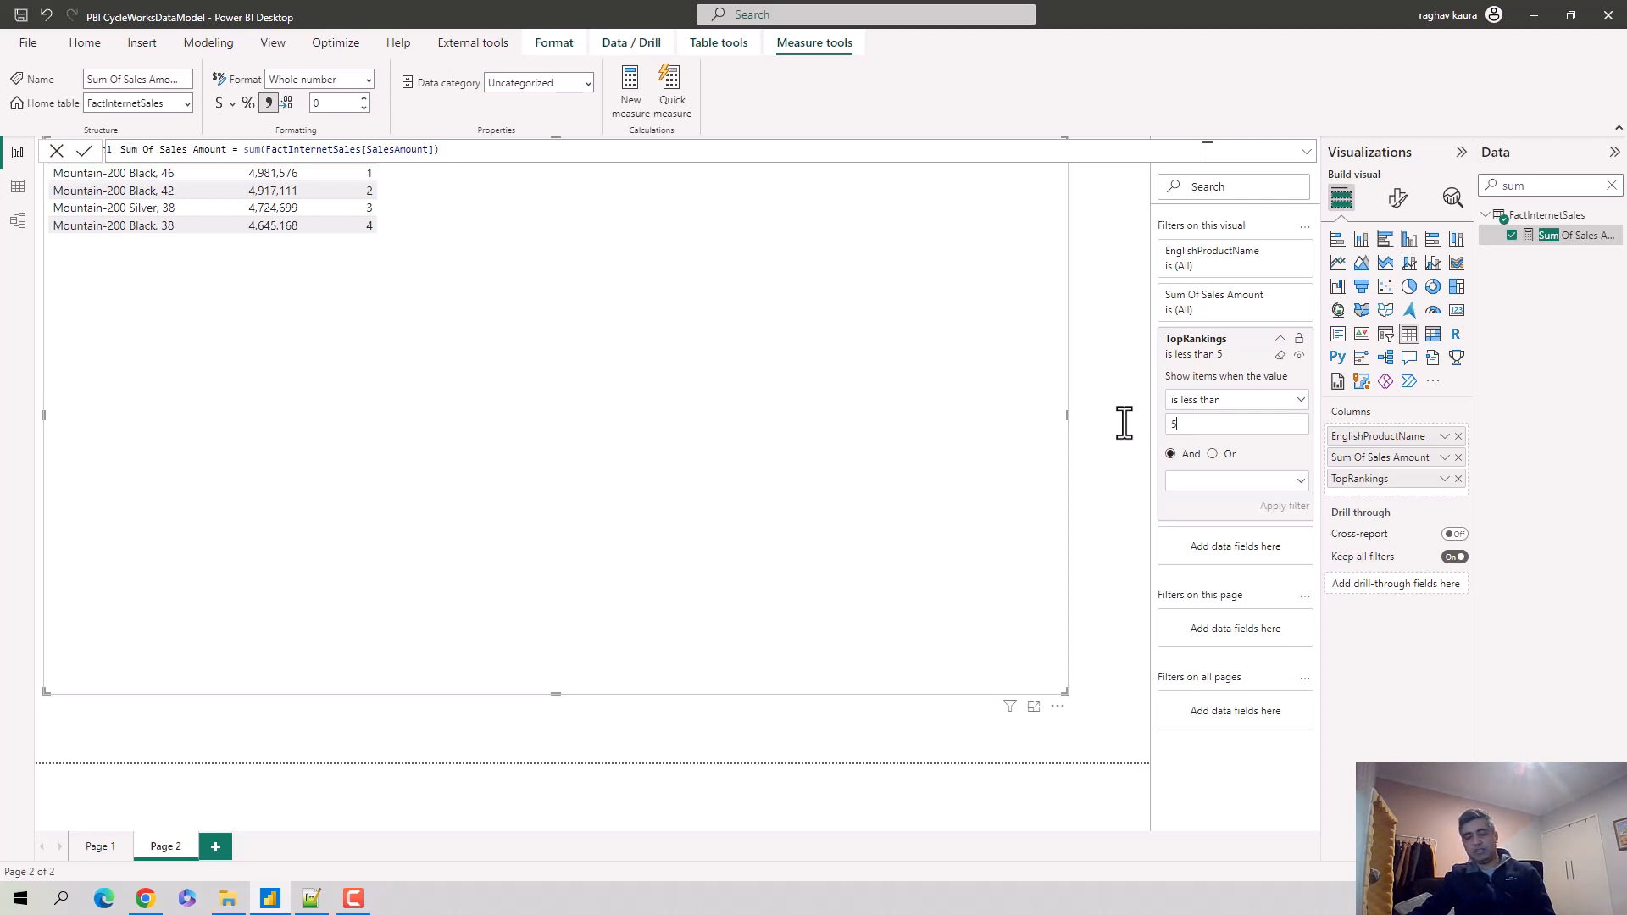
{"action": "key", "text": "BackSpace"}
{"action": "type", "text": "6"}
{"action": "left_click", "coordinate": [1281, 506]}
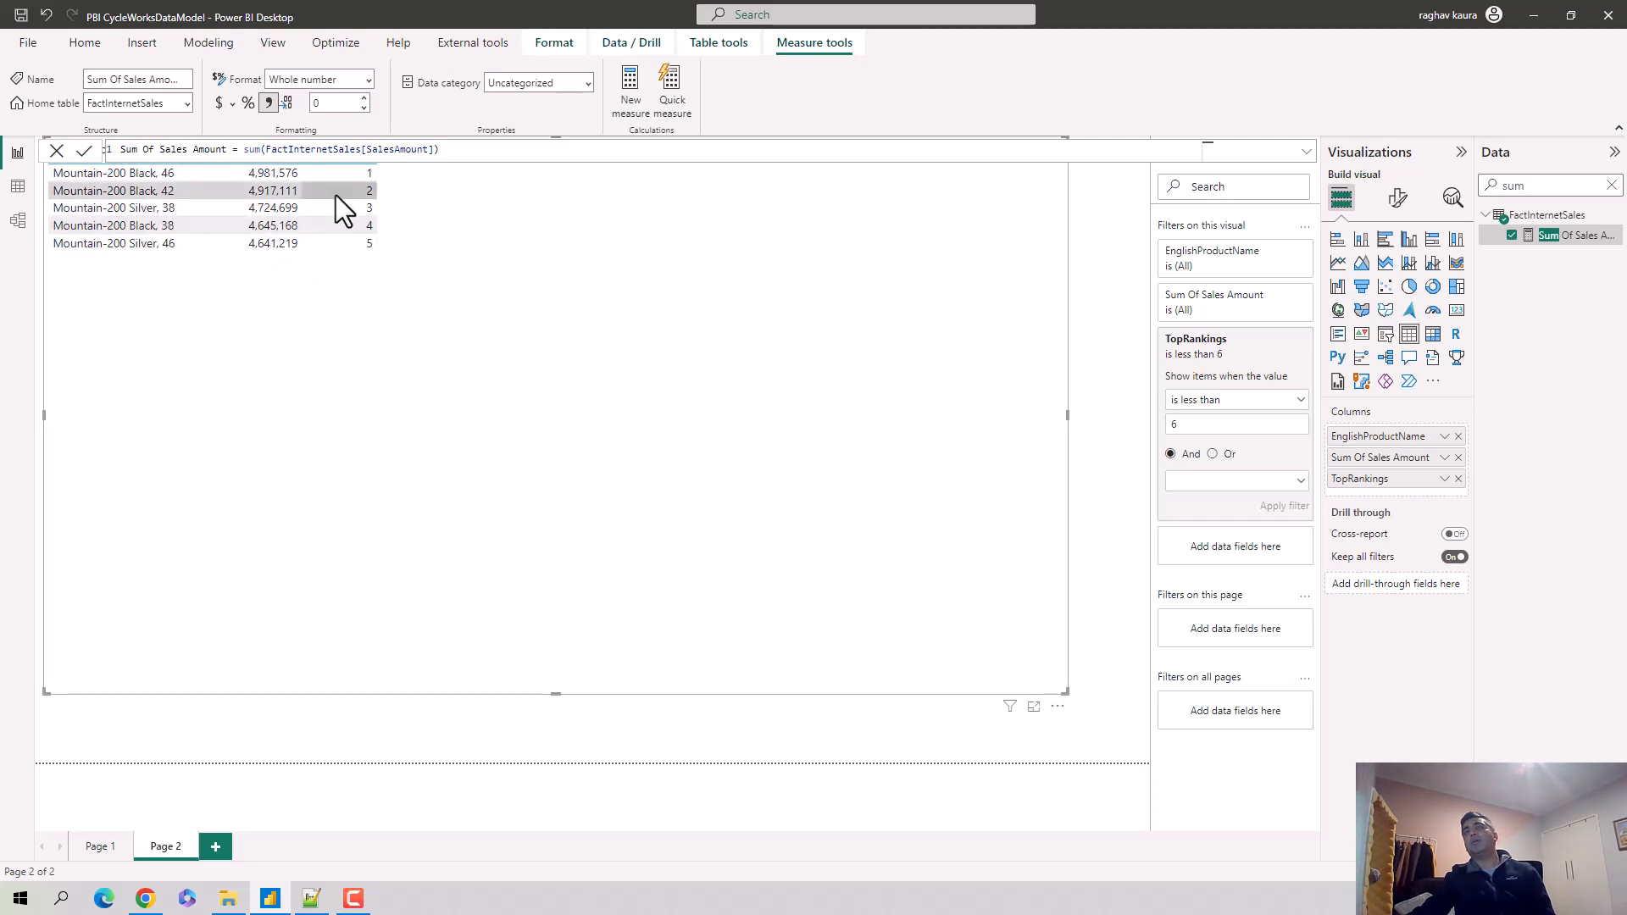
Step: Set the table's TopRankings filter to show items less than 15 and apply it
{"action": "left_click", "coordinate": [1225, 425]}
{"action": "key", "text": "BackSpace"}
{"action": "type", "text": "15"}
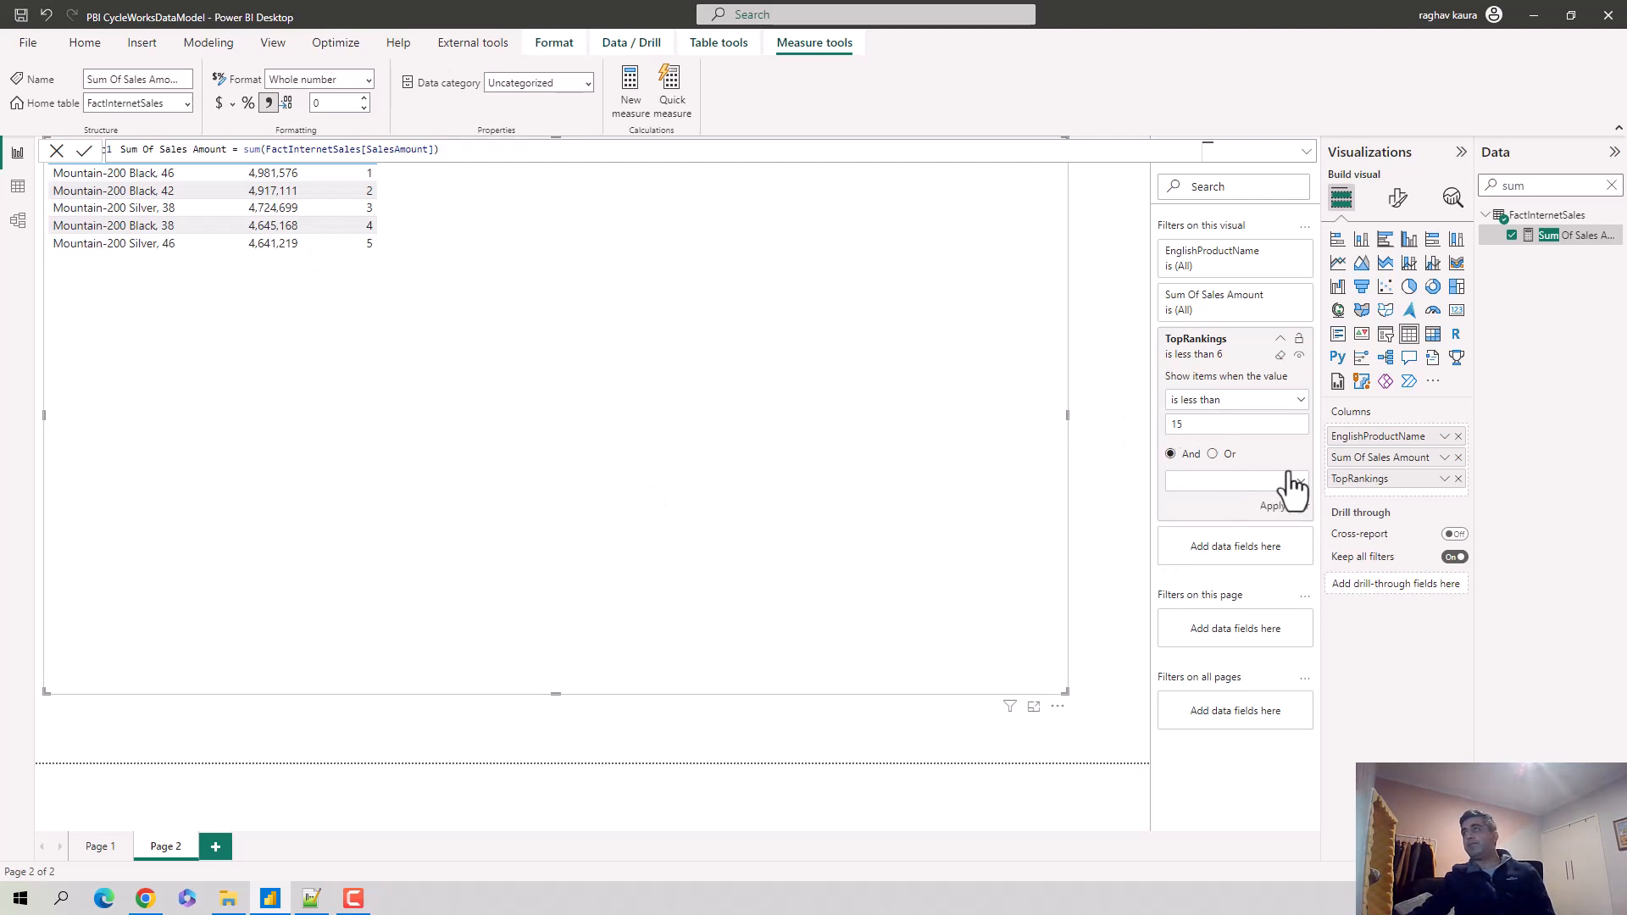
{"action": "left_click", "coordinate": [1284, 507]}
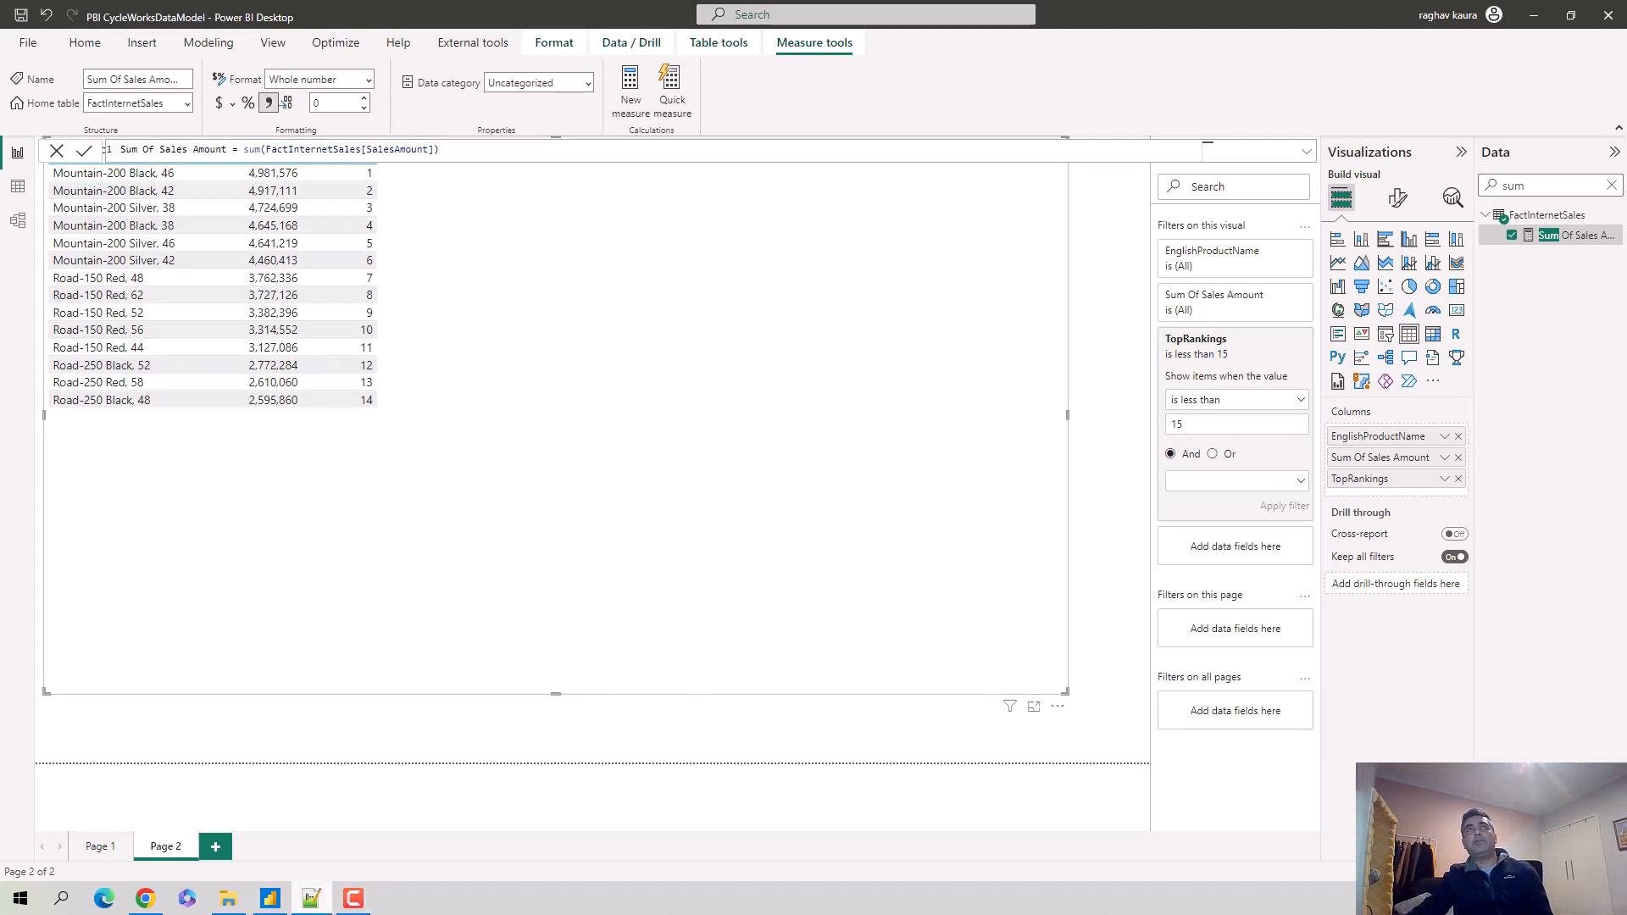
Step: Switch to Notepad++, maximize it and review the Sum Sales Amount and RANKX ranking formulas in Top N in a report.txt
{"action": "key", "text": "alt+Tab"}
{"action": "left_click_drag", "start_coordinate": [906, 8], "coordinate": [1032, 139]}
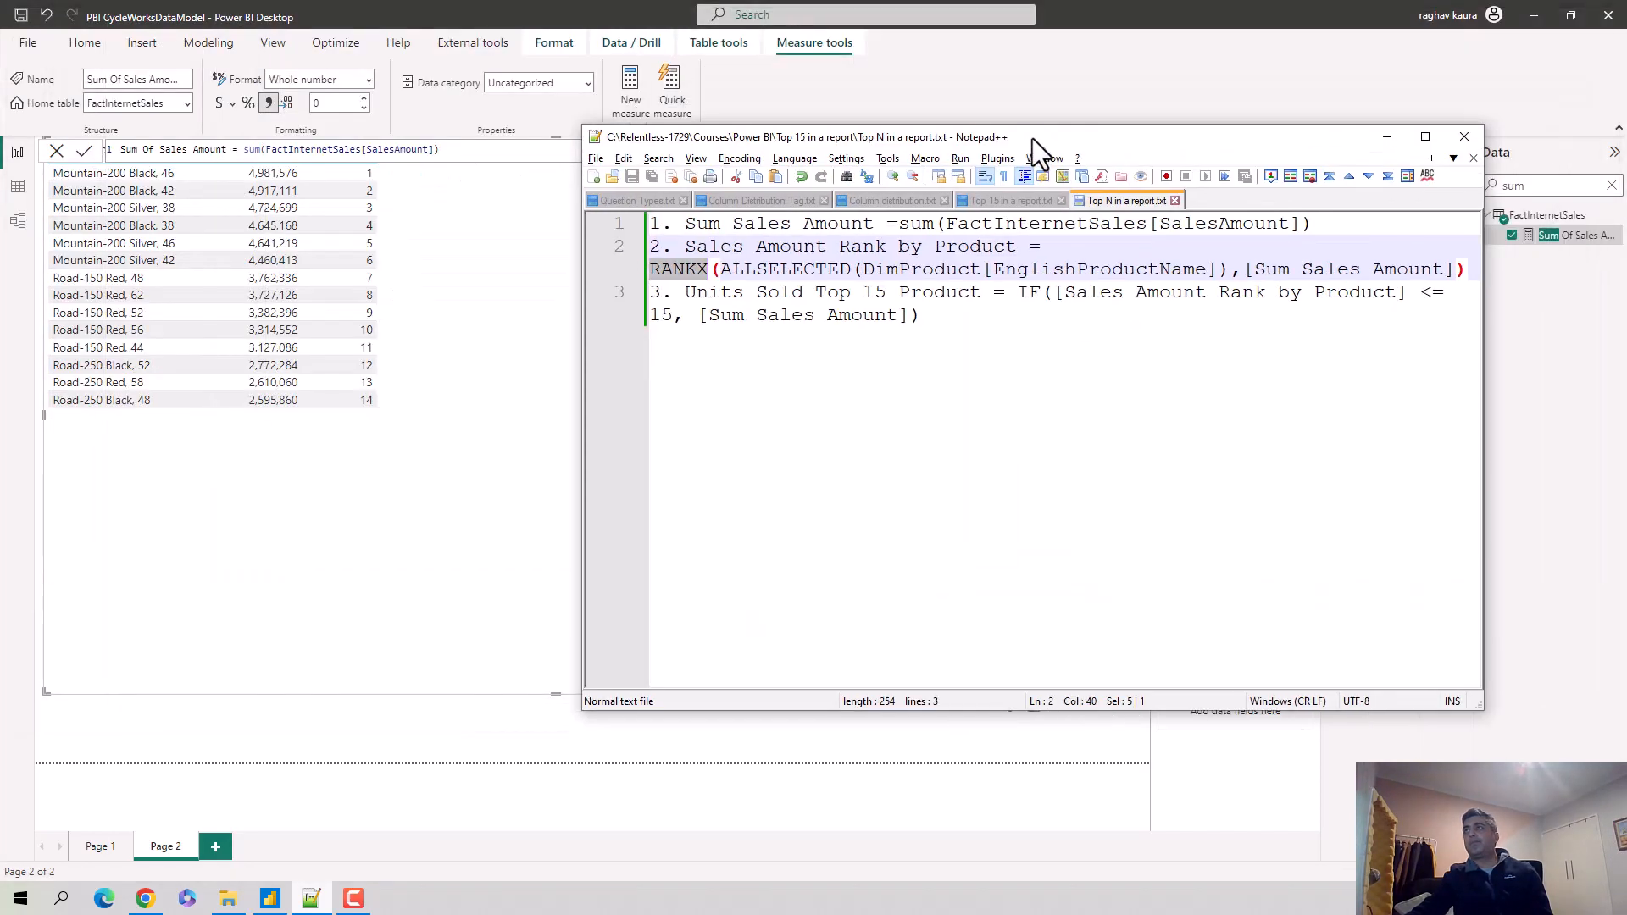
{"action": "double_click", "coordinate": [1116, 134]}
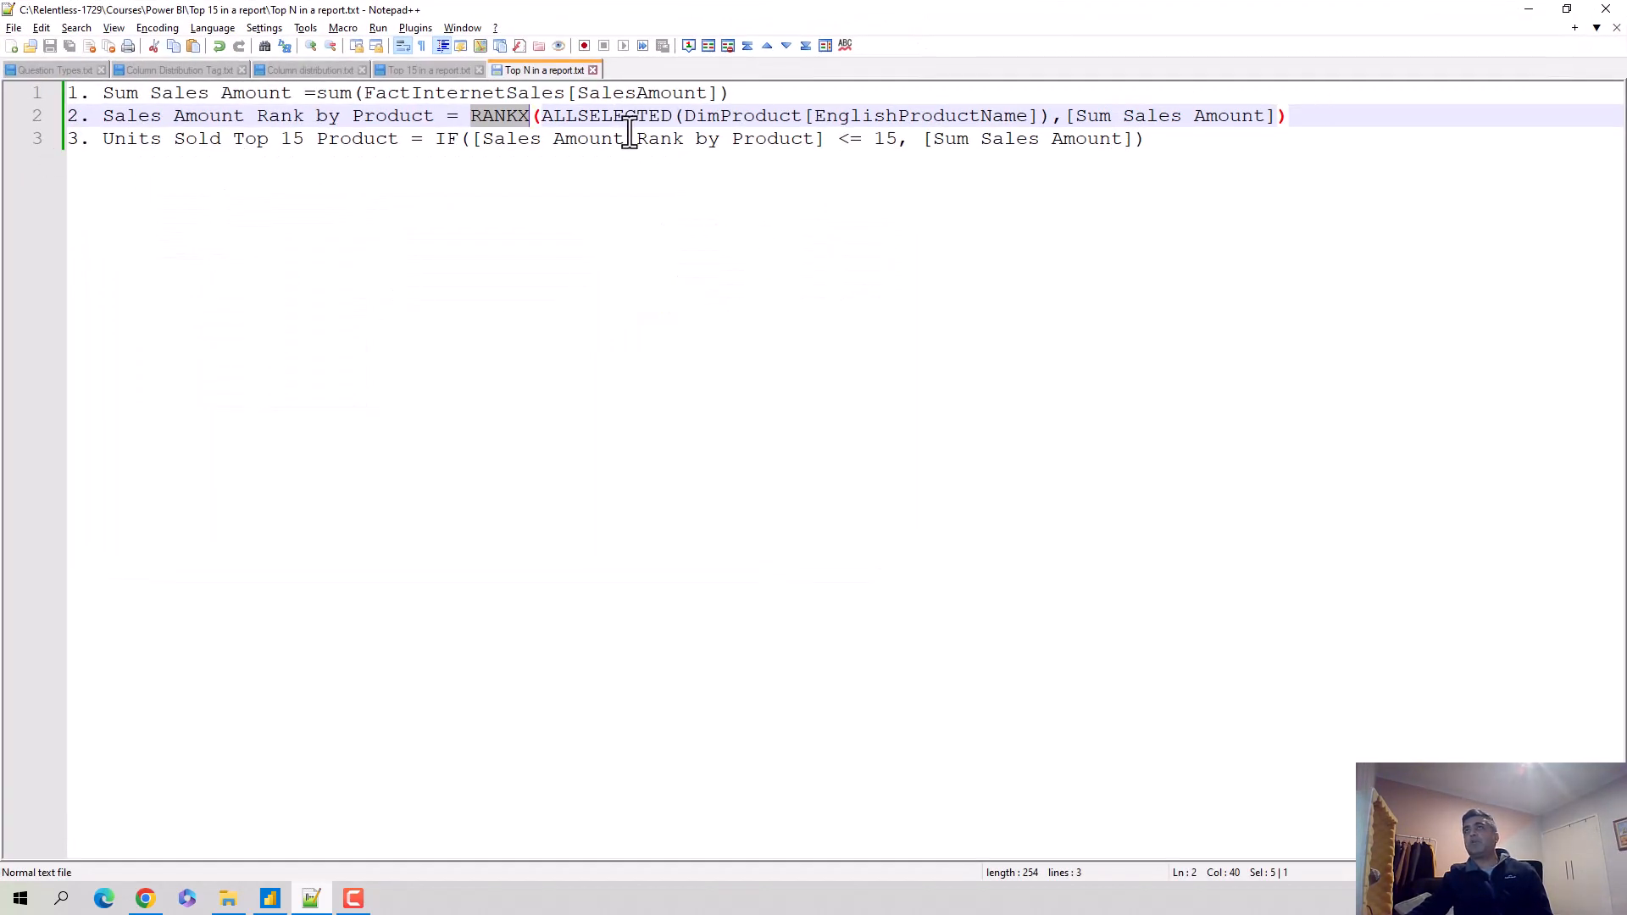
{"action": "left_click_drag", "start_coordinate": [731, 93], "coordinate": [102, 95]}
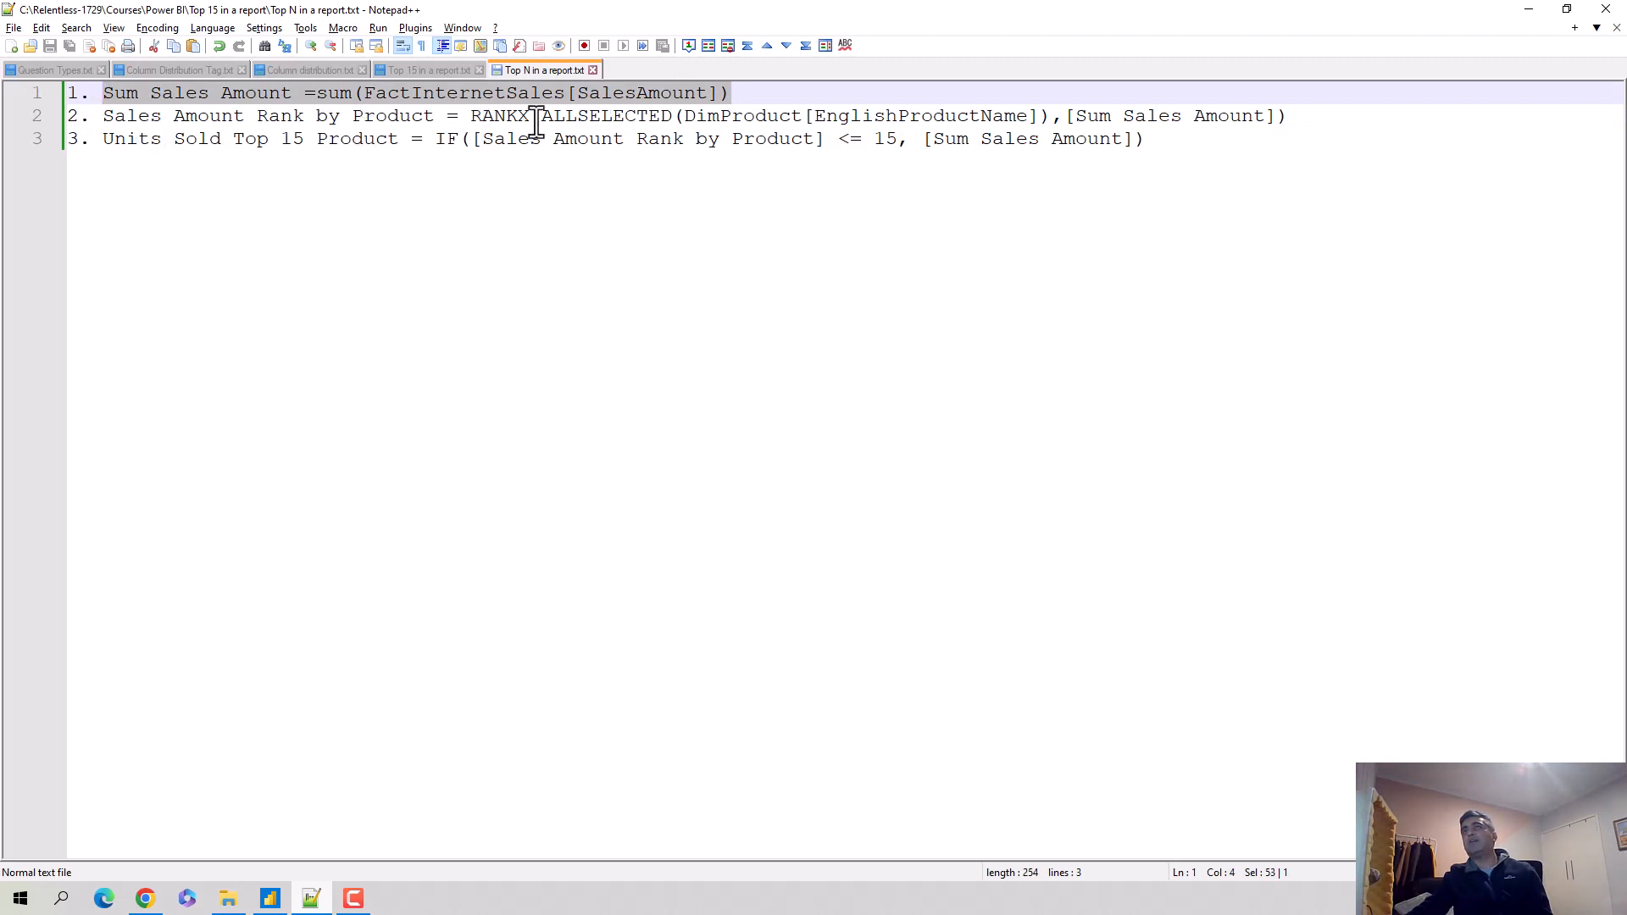
{"action": "left_click_drag", "start_coordinate": [471, 116], "coordinate": [1042, 116]}
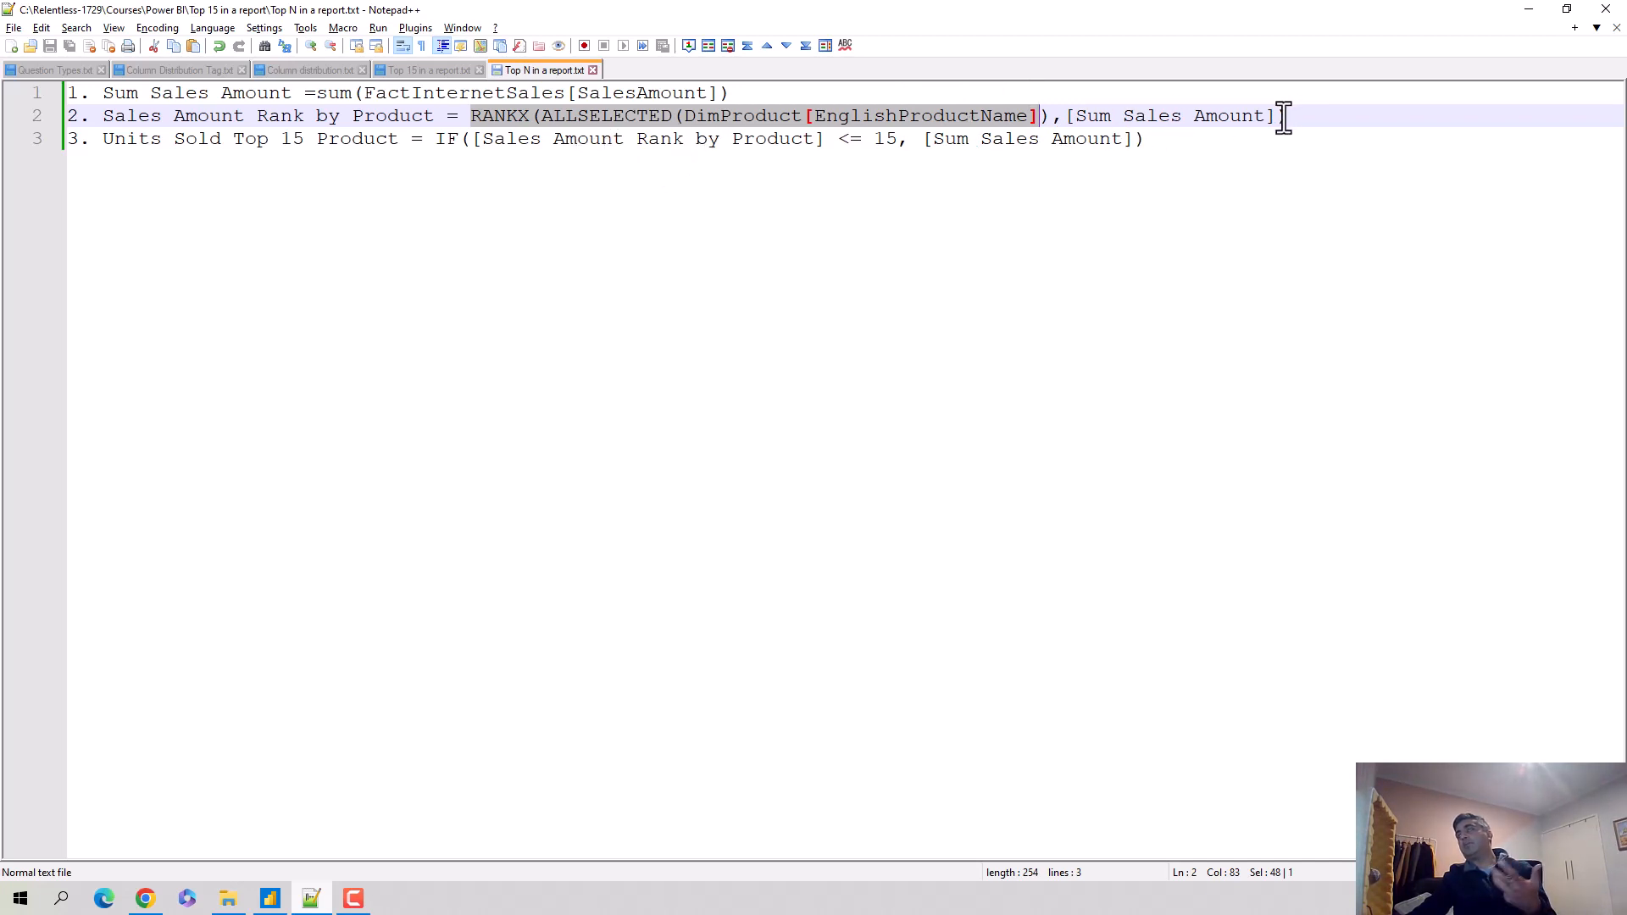
{"action": "left_click", "coordinate": [978, 119]}
{"action": "double_click", "coordinate": [977, 119]}
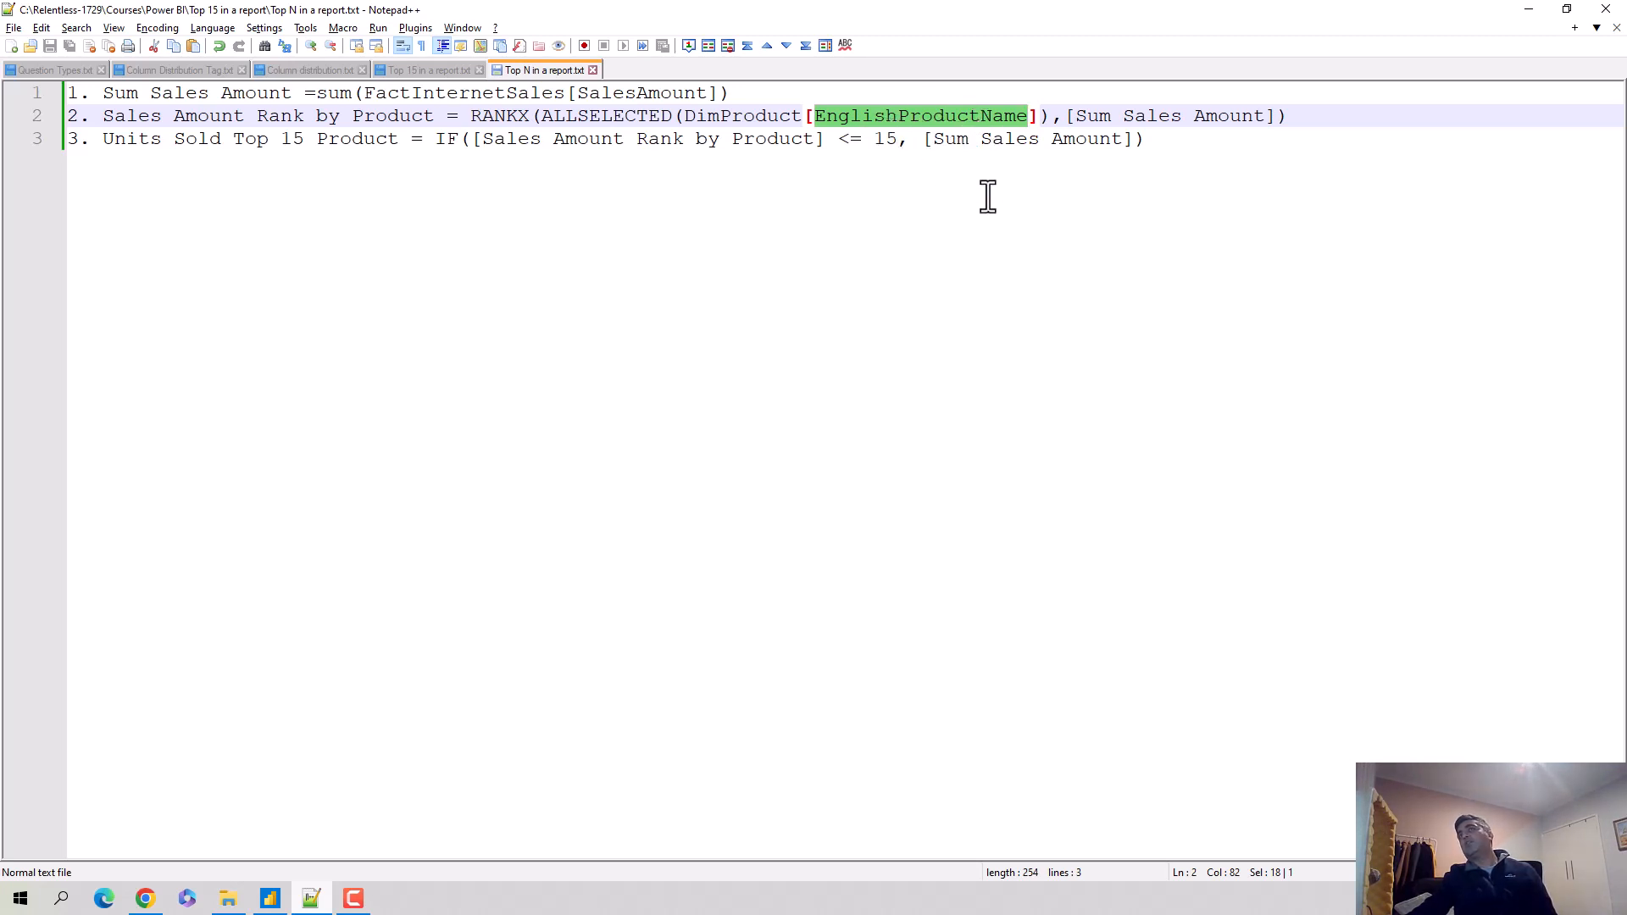
{"action": "left_click_drag", "start_coordinate": [1315, 116], "coordinate": [58, 80]}
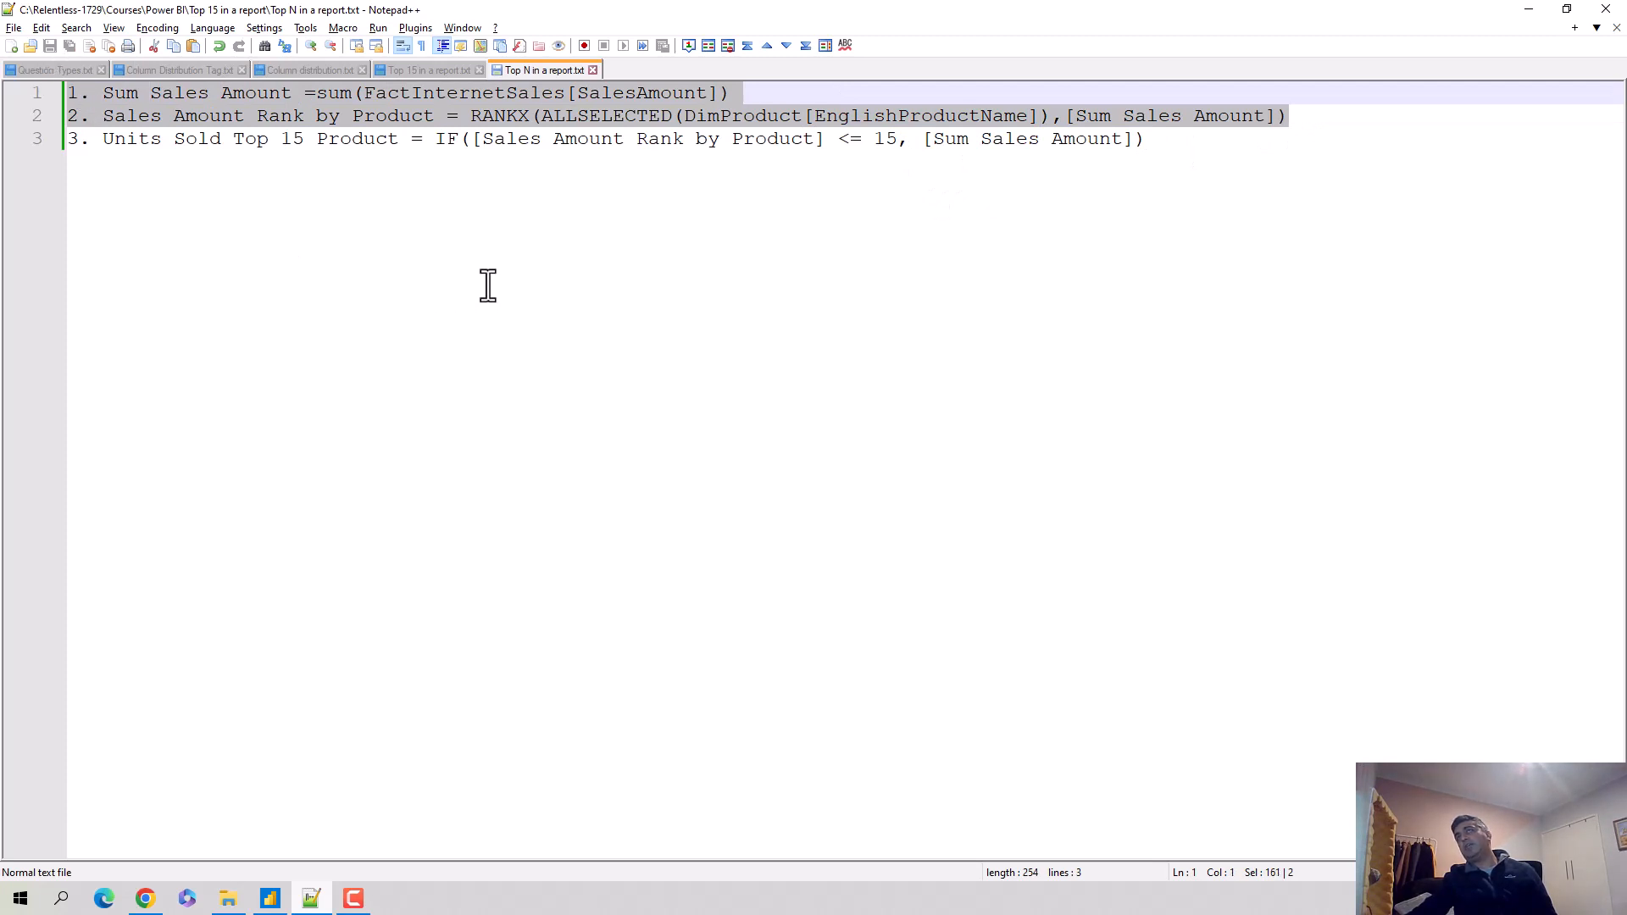